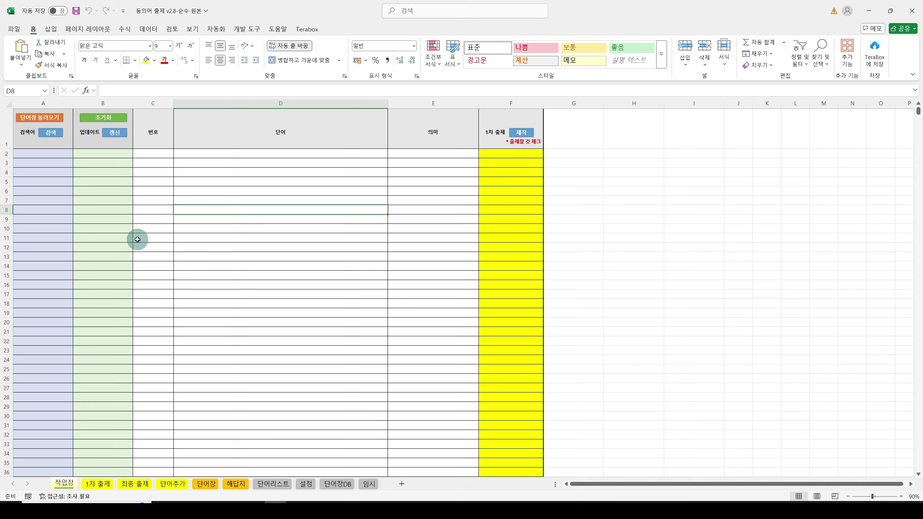
Step: Load the word list from the 동의어 DB file and acknowledge the load-complete message
{"action": "left_click", "coordinate": [40, 118]}
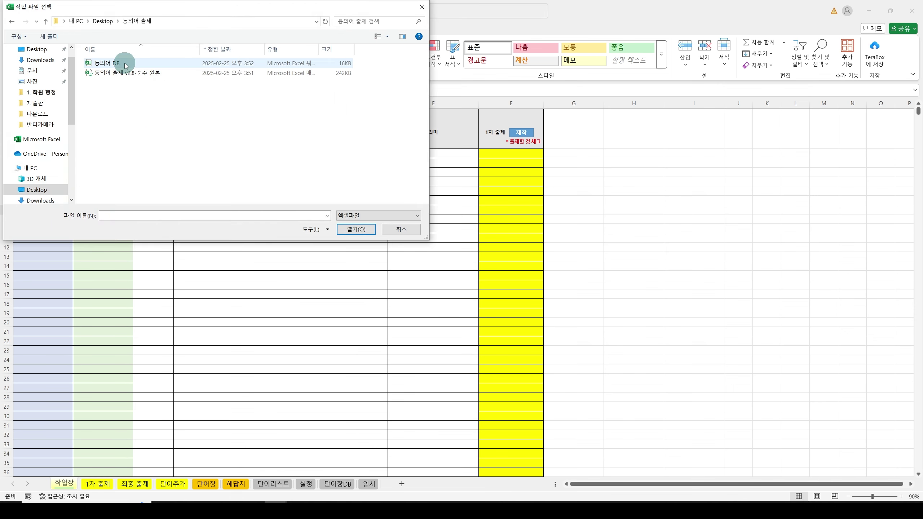
{"action": "double_click", "coordinate": [105, 63]}
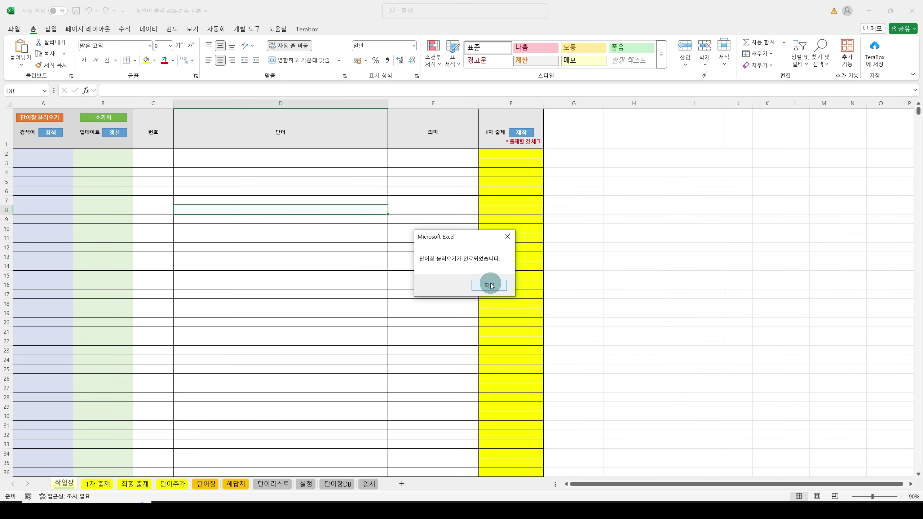
{"action": "left_click", "coordinate": [489, 285]}
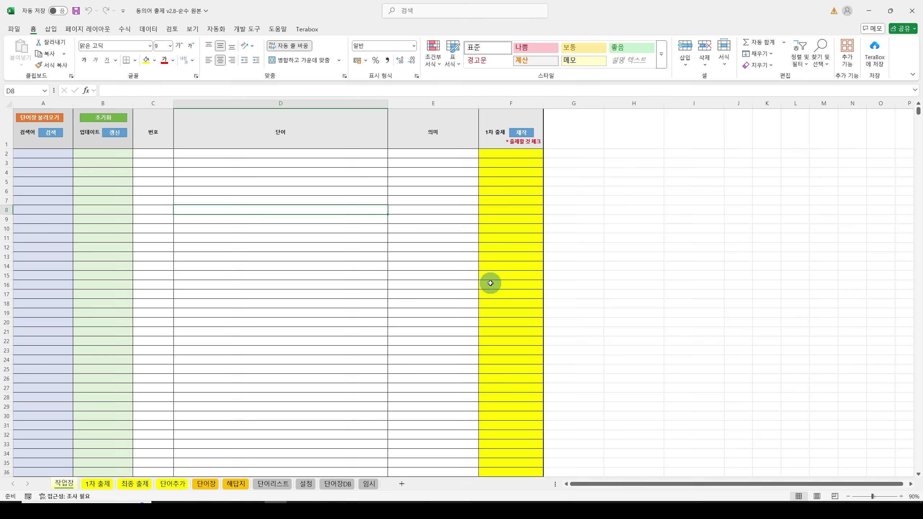
Step: Enter the search words 명확 and 명백 in A3 and A4 of column A
{"action": "left_click", "coordinate": [55, 155]}
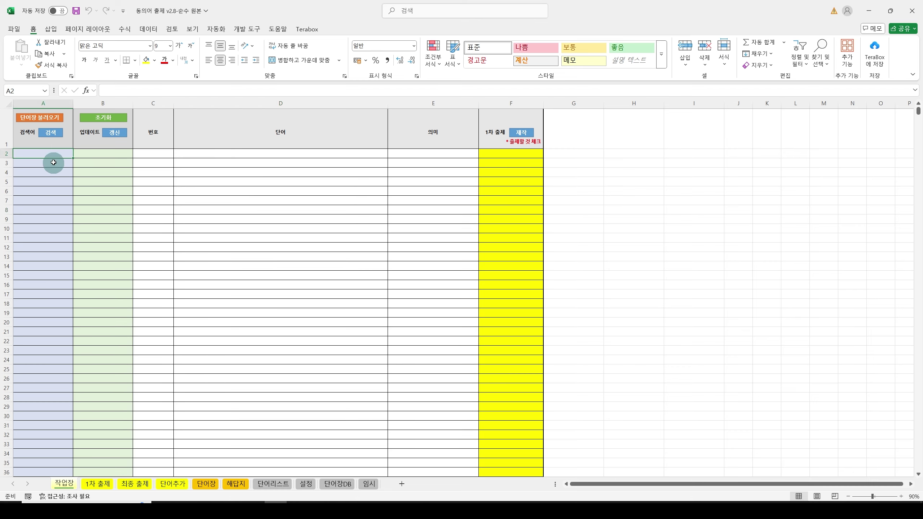
{"action": "left_click_drag", "start_coordinate": [51, 154], "coordinate": [43, 404]}
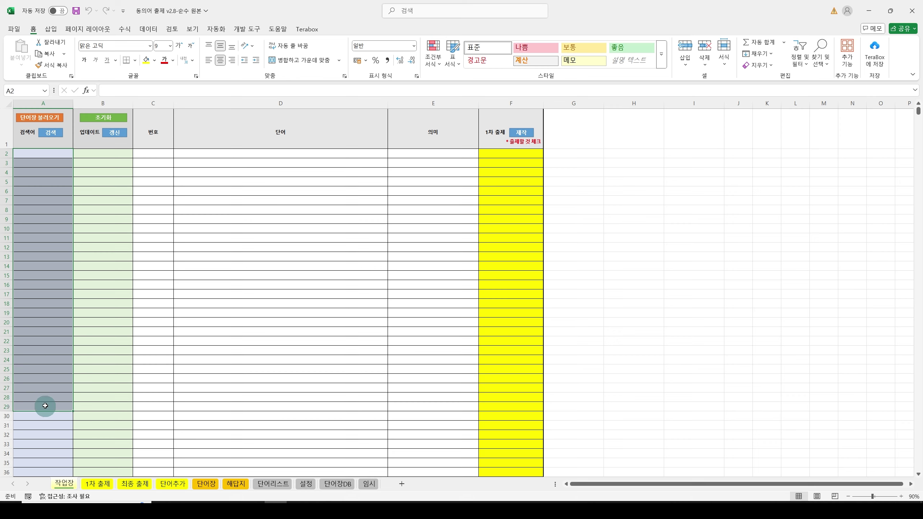
{"action": "left_click", "coordinate": [49, 163]}
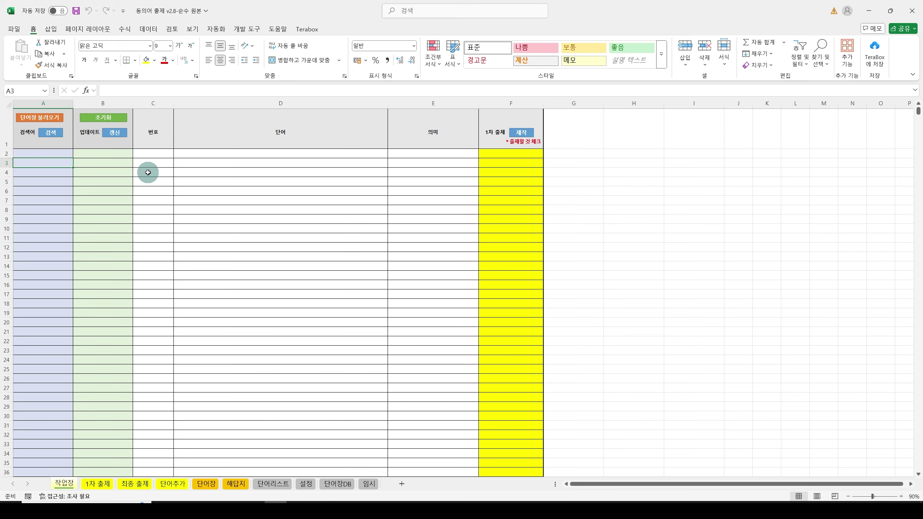
{"action": "key", "text": "BackSpace"}
{"action": "type", "text": "clear"}
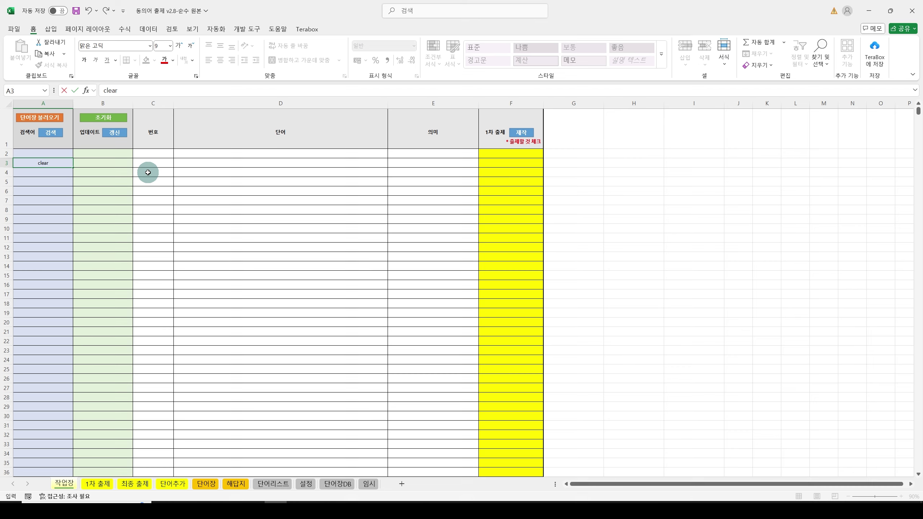
{"action": "key", "text": "BackSpace"}
{"action": "key", "text": "BackSpace"}
{"action": "key", "text": "BackSpace"}
{"action": "key", "text": "BackSpace"}
{"action": "key", "text": "BackSpace"}
{"action": "type", "text": "명확"}
{"action": "key", "text": "Return"}
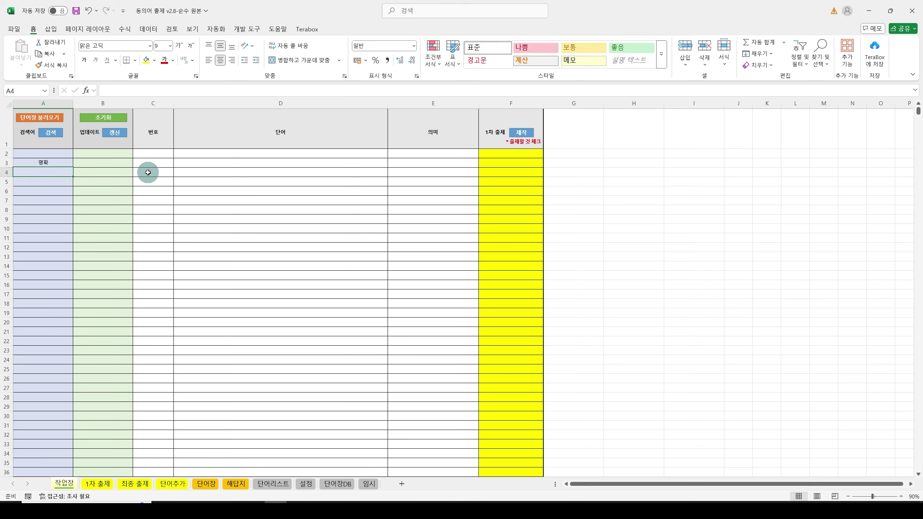
{"action": "type", "text": "명백"}
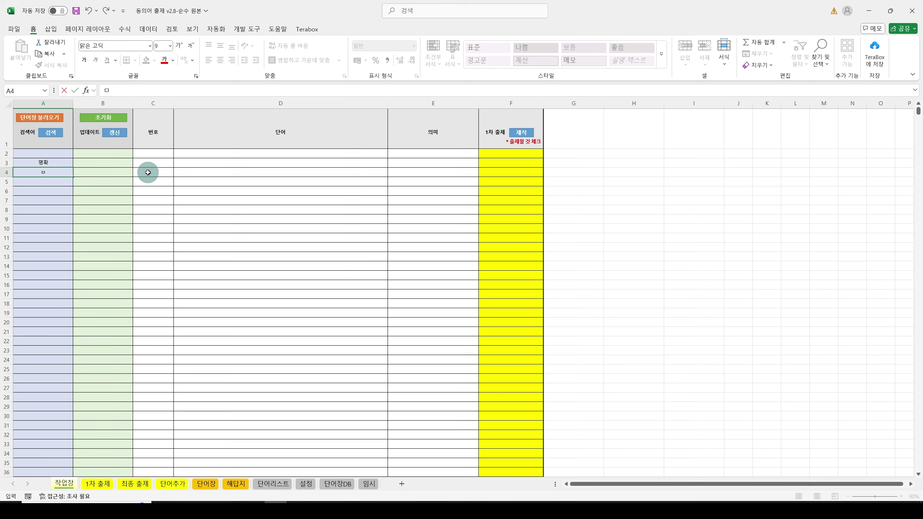
{"action": "key", "text": "Return"}
Step: Add 분명 and clear below them and search the word list
{"action": "type", "text": "ㅂ분명"}
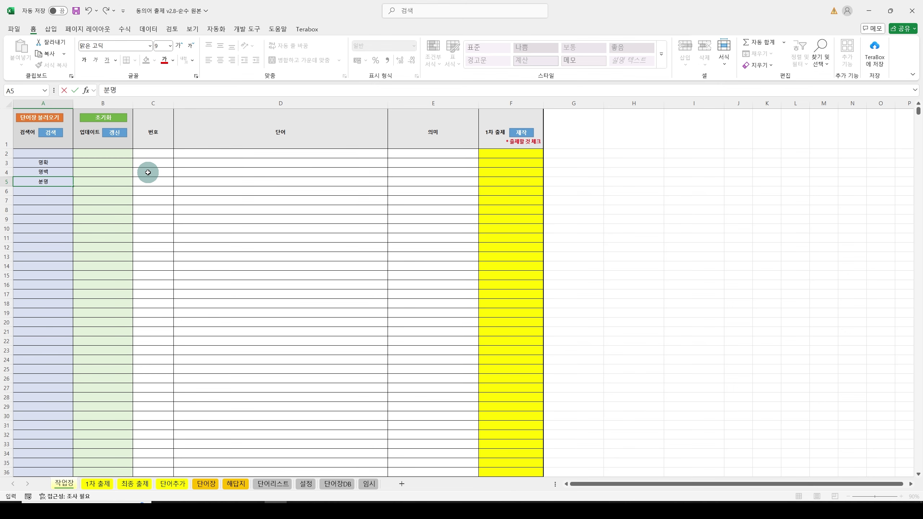
{"action": "key", "text": "Return"}
{"action": "type", "text": "c"}
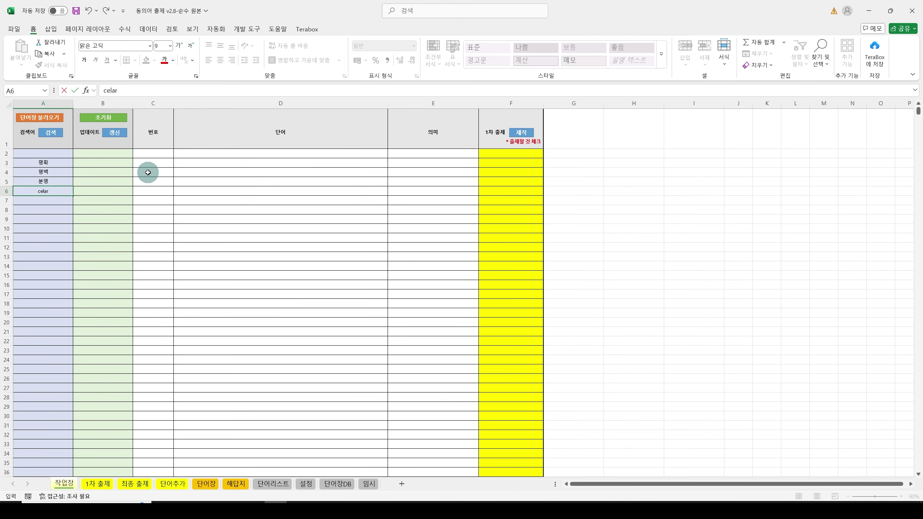
{"action": "type", "text": "lear"}
{"action": "key", "text": "Return"}
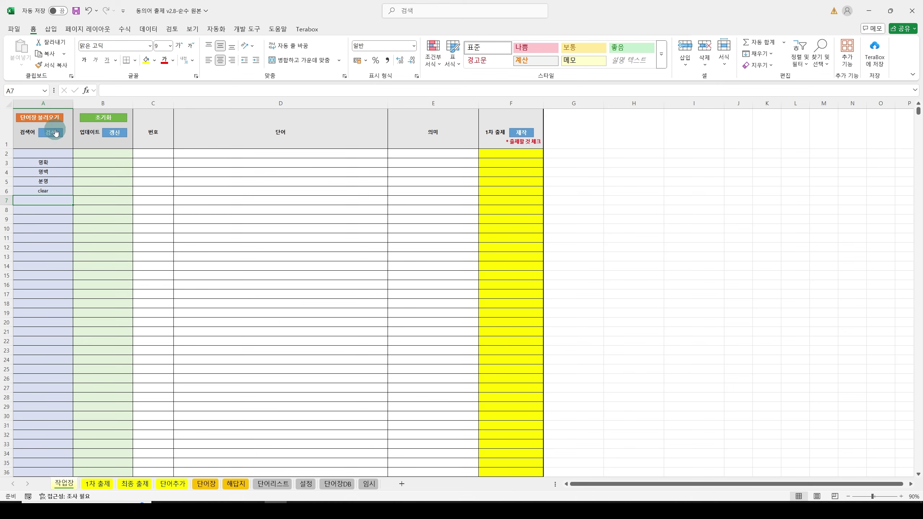
{"action": "left_click", "coordinate": [52, 131]}
Step: Dismiss the search-complete notice and review matched entries 95 and 66 beside the search words
{"action": "left_click", "coordinate": [475, 285]}
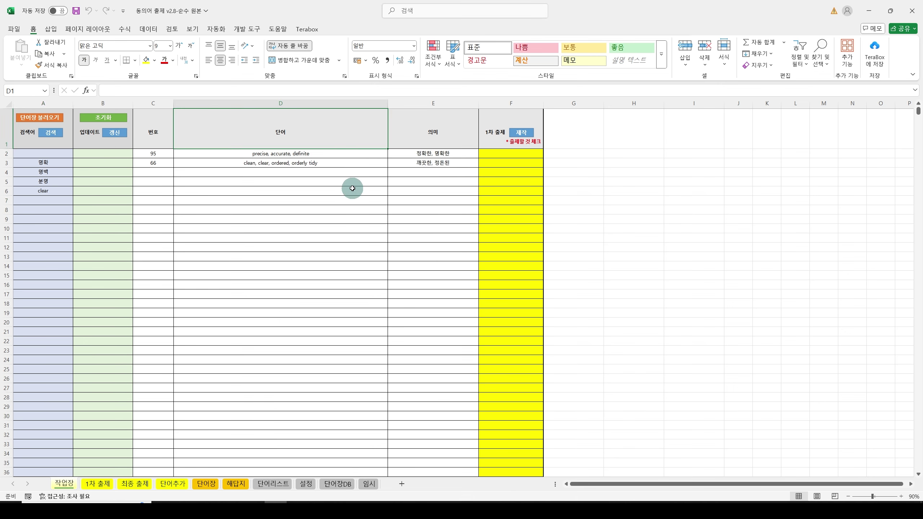
{"action": "left_click", "coordinate": [514, 153]}
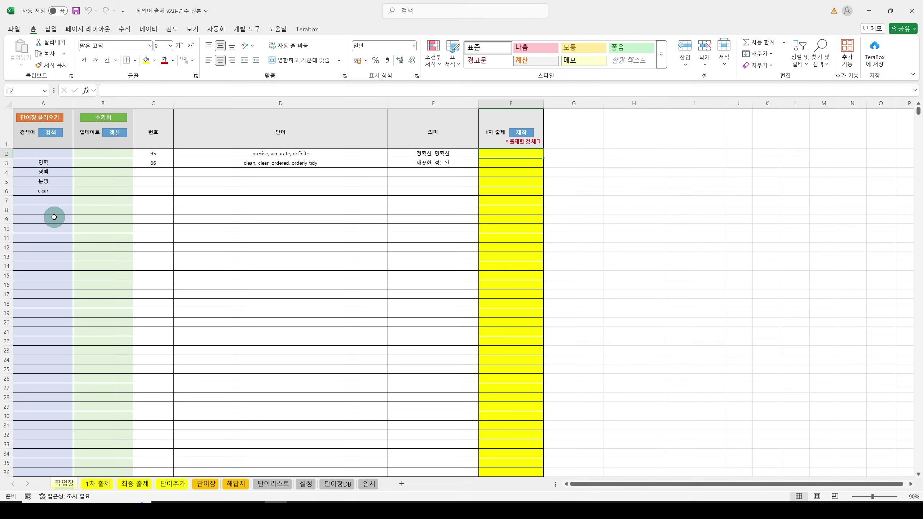
{"action": "left_click", "coordinate": [50, 202]}
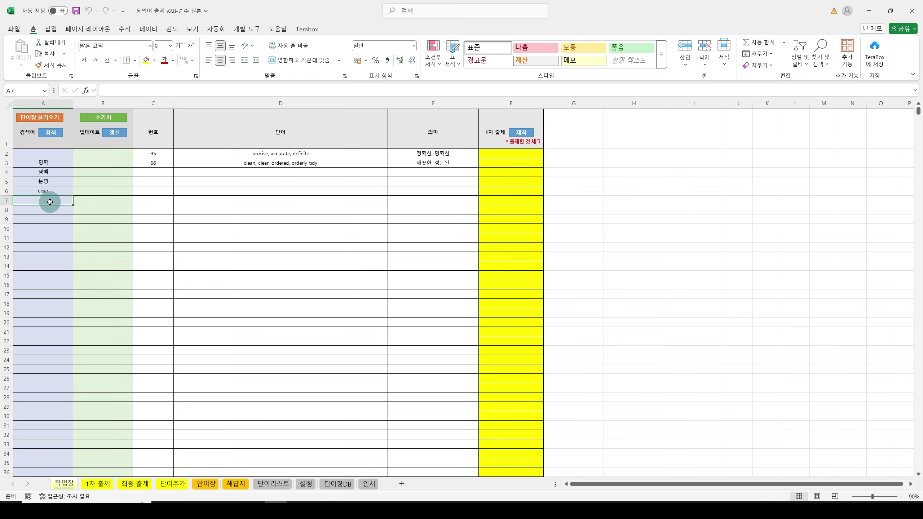
Step: Reset the table and enter the search words ty, tion, less, dis and un in A3:A7
{"action": "left_click", "coordinate": [116, 121]}
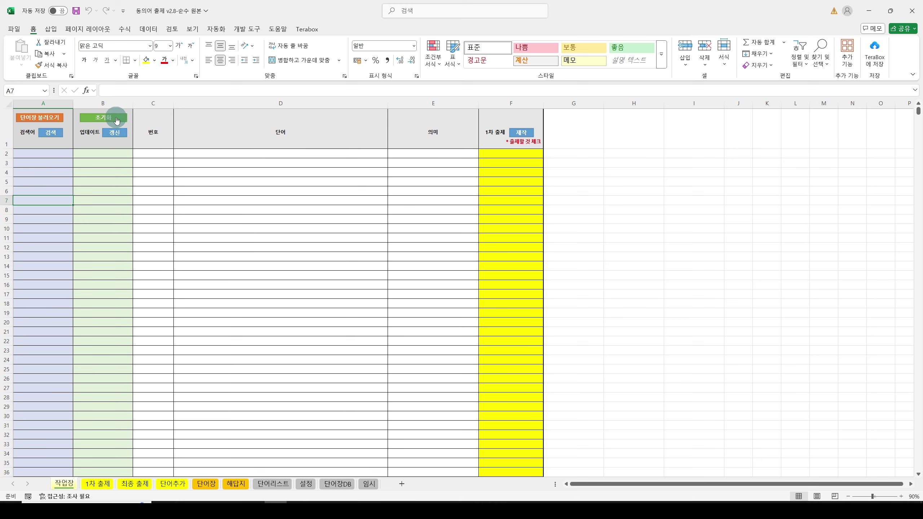
{"action": "left_click", "coordinate": [48, 163]}
{"action": "type", "text": "ㅅ"}
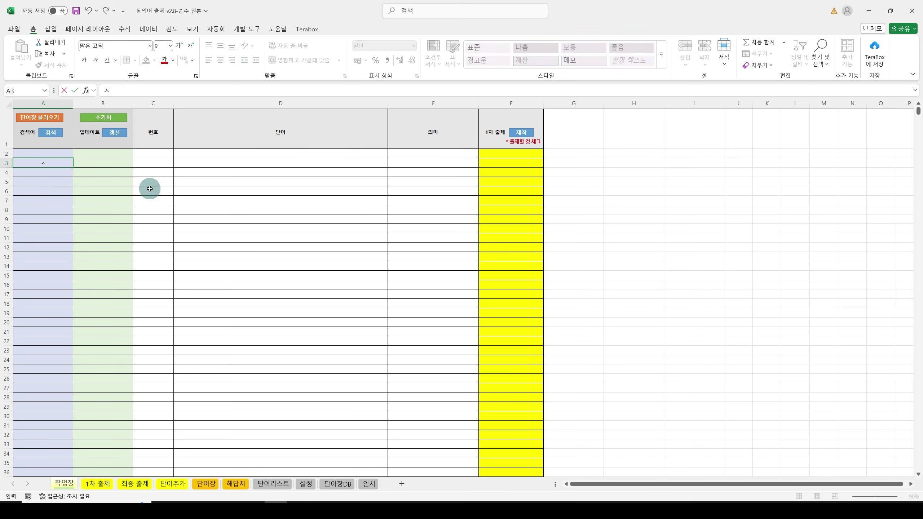
{"action": "type", "text": "y"}
{"action": "key", "text": "Return"}
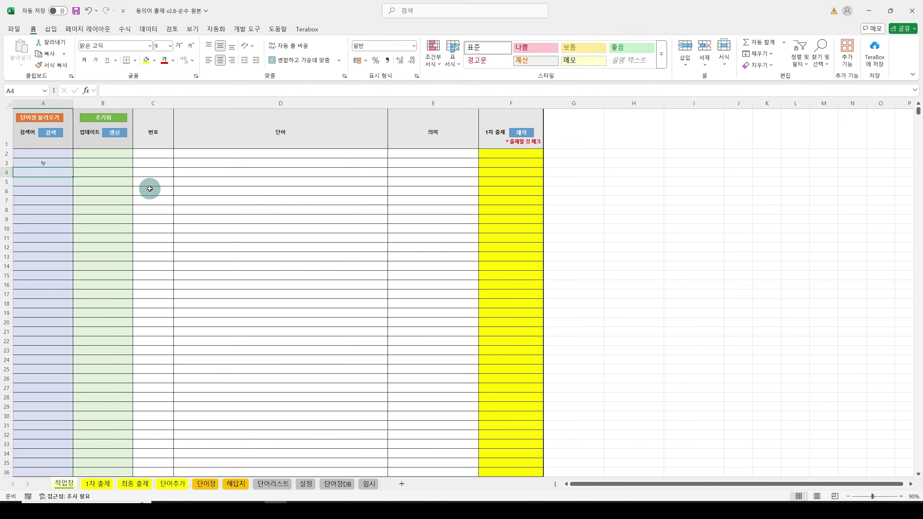
{"action": "type", "text": "tion"}
{"action": "key", "text": "Return"}
{"action": "type", "text": "less"}
{"action": "key", "text": "Return"}
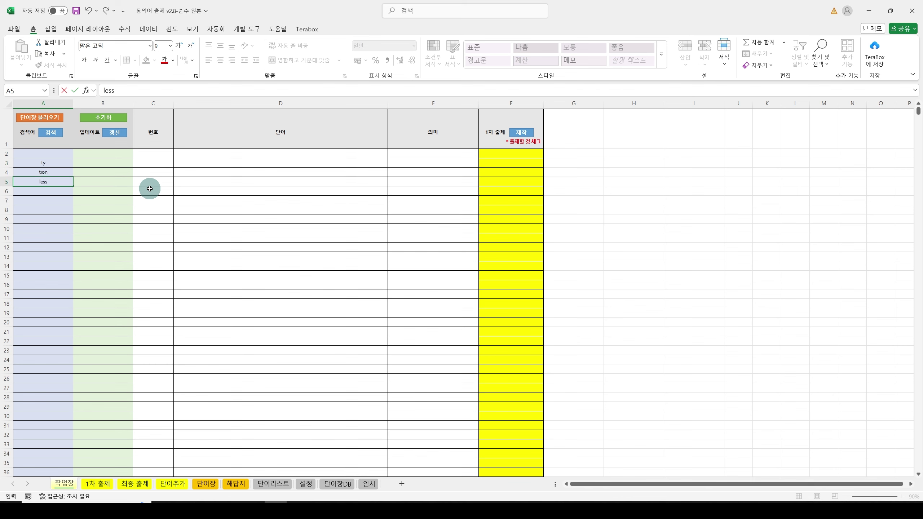
{"action": "type", "text": "dis"}
{"action": "key", "text": "Return"}
{"action": "type", "text": "un"}
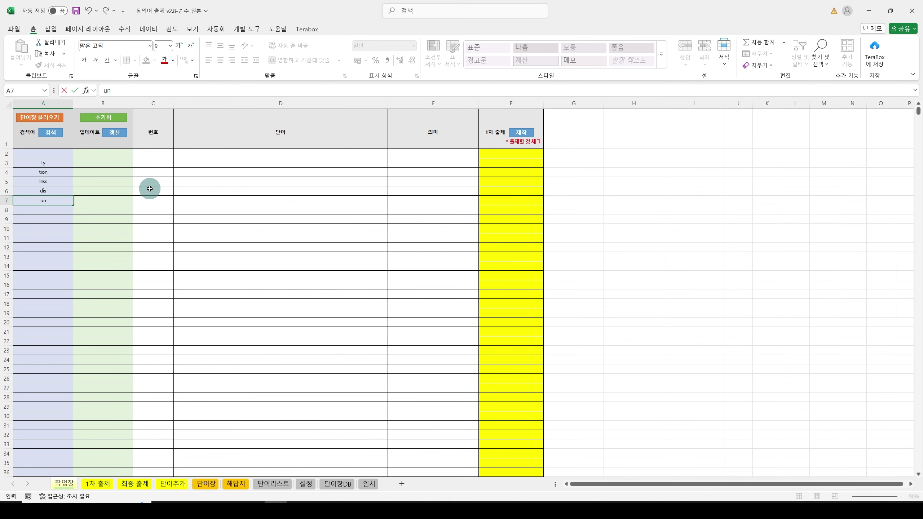
{"action": "key", "text": "Return"}
Step: Search for those keywords, then delete the search words from A3:A7
{"action": "left_click", "coordinate": [49, 133]}
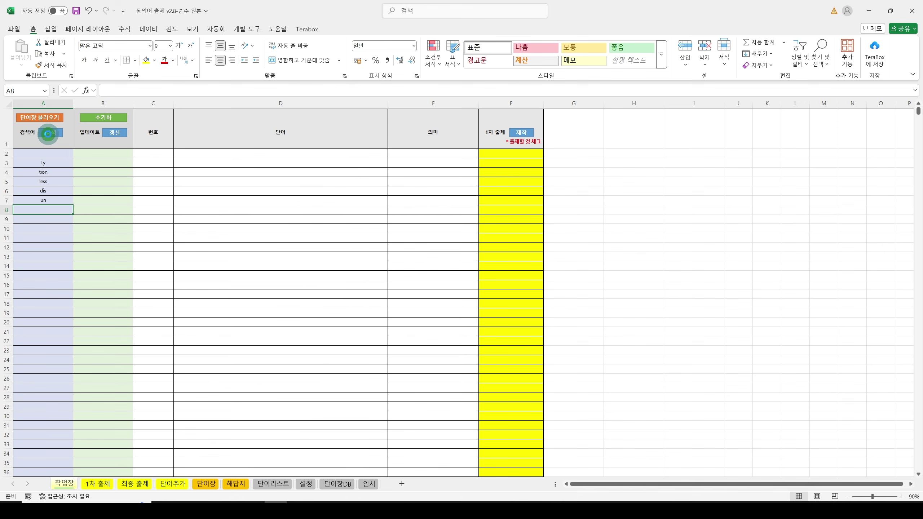
{"action": "left_click", "coordinate": [487, 290]}
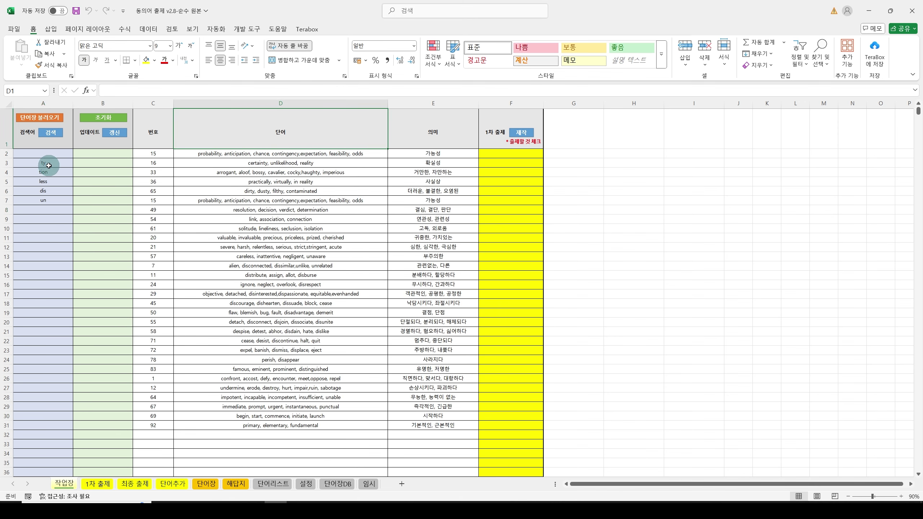
{"action": "left_click_drag", "start_coordinate": [49, 166], "coordinate": [44, 200]}
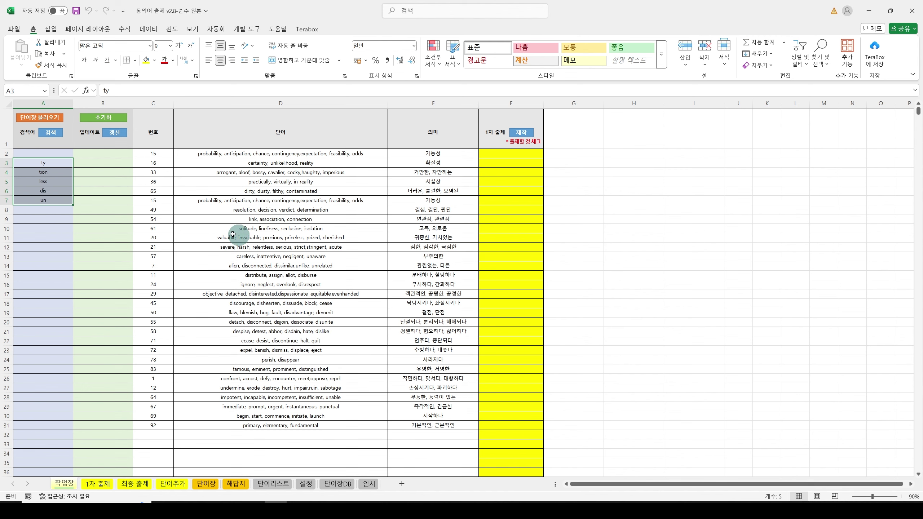
{"action": "left_click", "coordinate": [51, 203]}
{"action": "left_click_drag", "start_coordinate": [45, 163], "coordinate": [44, 200]}
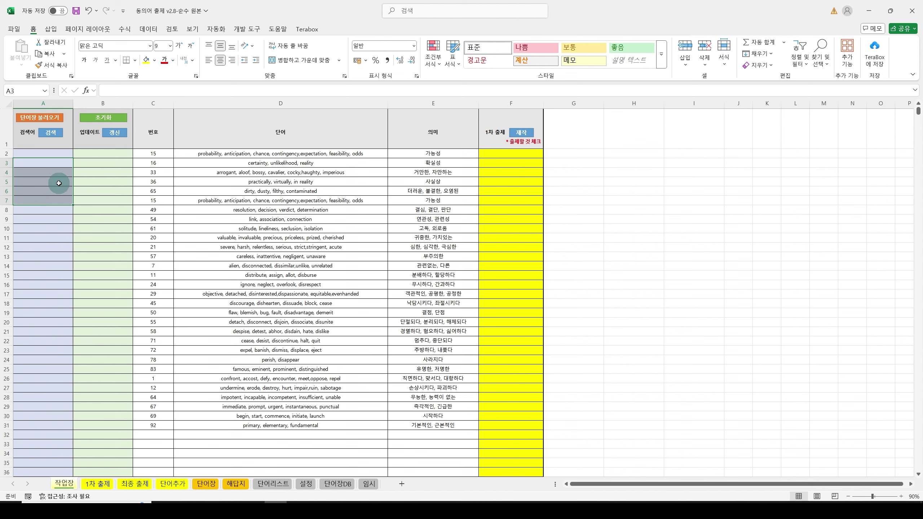
{"action": "key", "text": "Delete"}
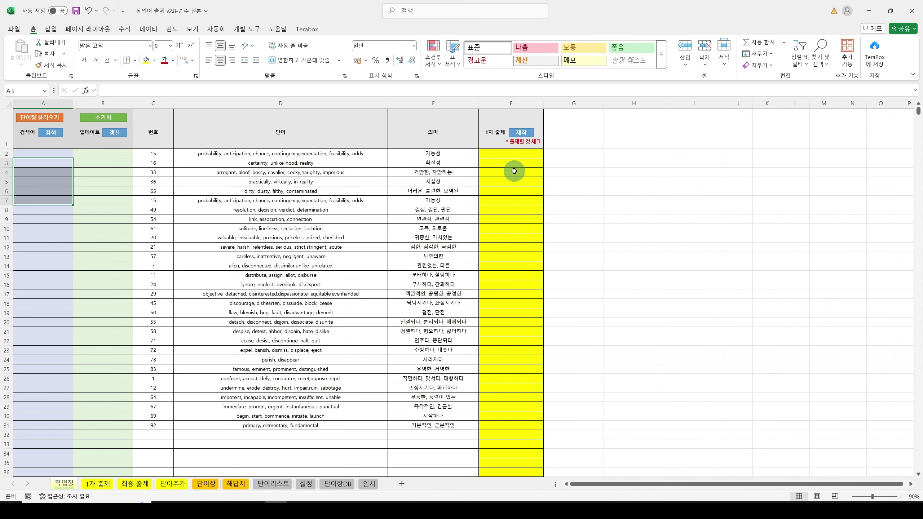
Step: Mark F4, F9 and F16 with d in the 1차 출제 column
{"action": "left_click", "coordinate": [515, 172]}
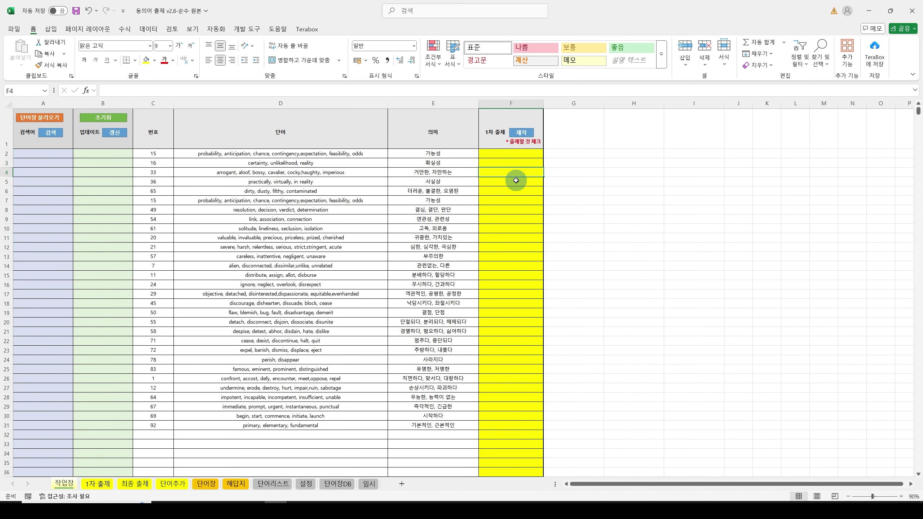
{"action": "type", "text": "d"}
{"action": "key", "text": "Return"}
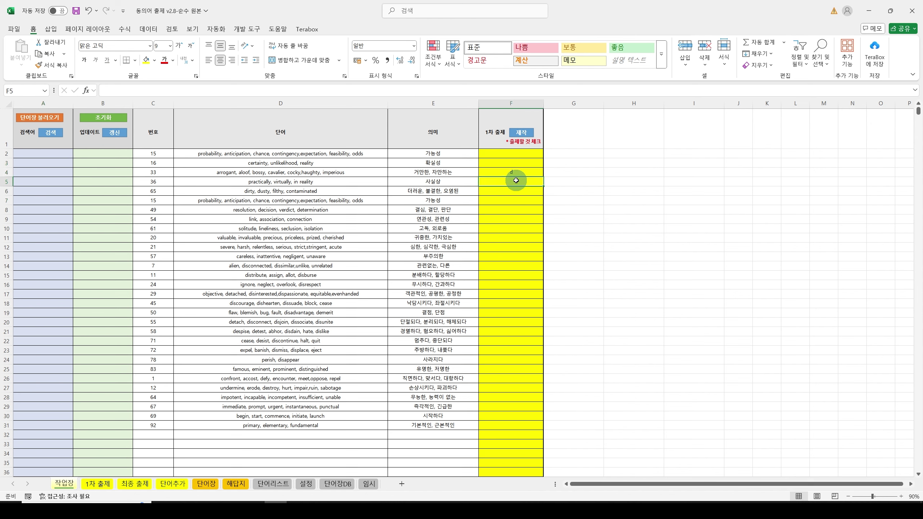
{"action": "left_click", "coordinate": [500, 217]}
{"action": "type", "text": "d"}
{"action": "key", "text": "Return"}
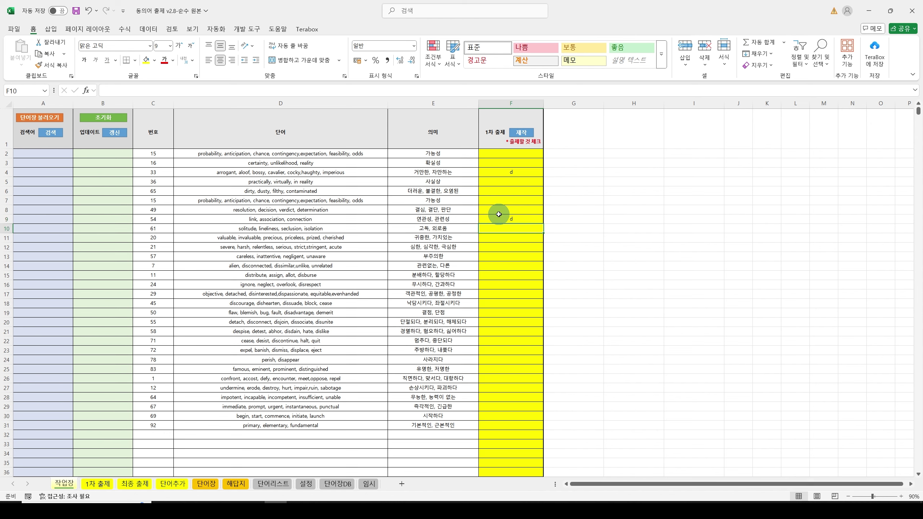
{"action": "key", "text": "Down"}
{"action": "key", "text": "Down"}
{"action": "type", "text": "d"}
{"action": "key", "text": "Return"}
{"action": "key", "text": "Down"}
{"action": "key", "text": "Down"}
{"action": "key", "text": "Down"}
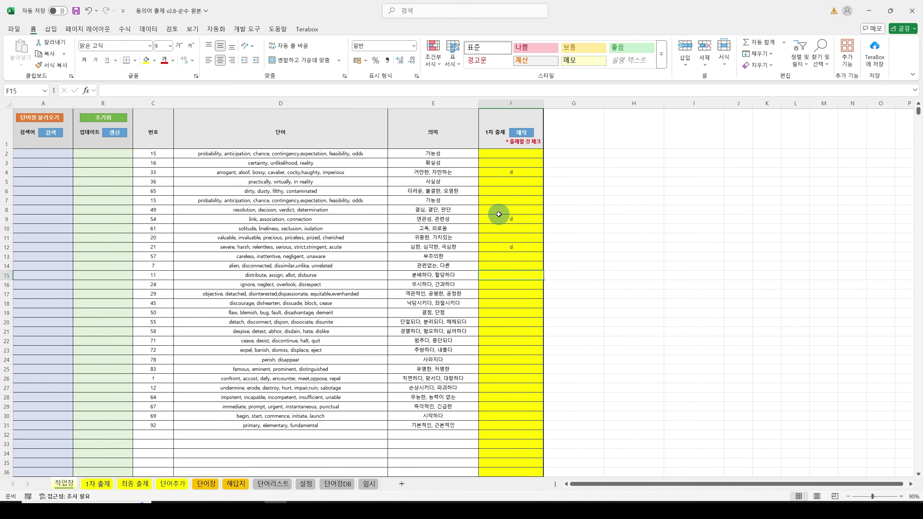
{"action": "type", "text": "d"}
{"action": "key", "text": "Return"}
Step: Mark F20–F24 with d and F25–F27 with s
{"action": "key", "text": "Down"}
{"action": "key", "text": "Down"}
{"action": "key", "text": "Down"}
{"action": "type", "text": "d"}
{"action": "key", "text": "Return"}
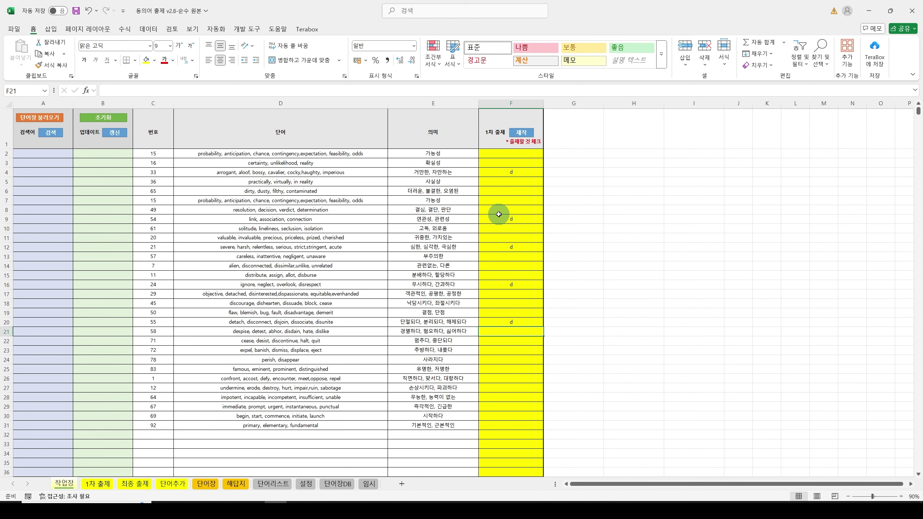
{"action": "type", "text": "d"}
{"action": "key", "text": "Return"}
{"action": "type", "text": "d"}
{"action": "key", "text": "Return"}
{"action": "type", "text": "d"}
{"action": "key", "text": "Return"}
{"action": "key", "text": "d"}
{"action": "key", "text": "Return"}
{"action": "type", "text": "s"}
{"action": "key", "text": "Return"}
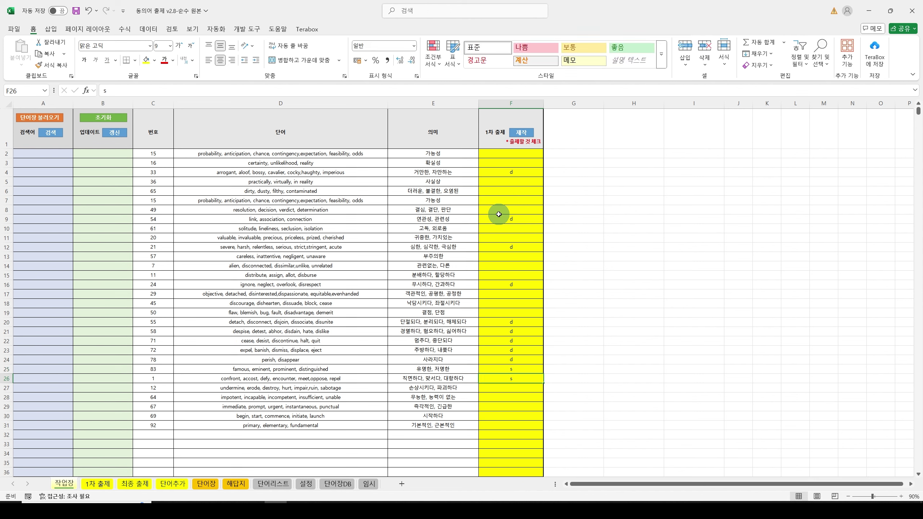
{"action": "type", "text": "s"}
{"action": "key", "text": "Return"}
{"action": "type", "text": "s"}
{"action": "key", "text": "Return"}
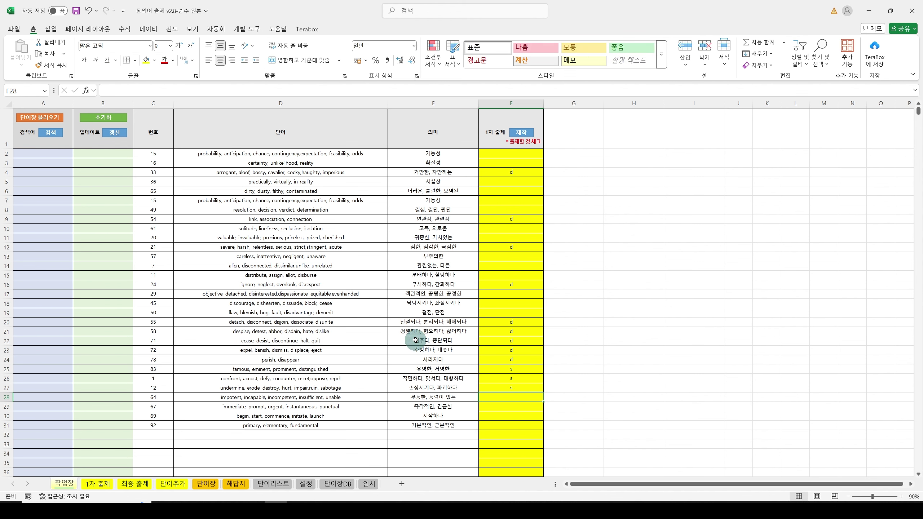
Step: Generate the first-round test from the marked rows and view the resulting 1차 출제 sheet
{"action": "left_click", "coordinate": [522, 139]}
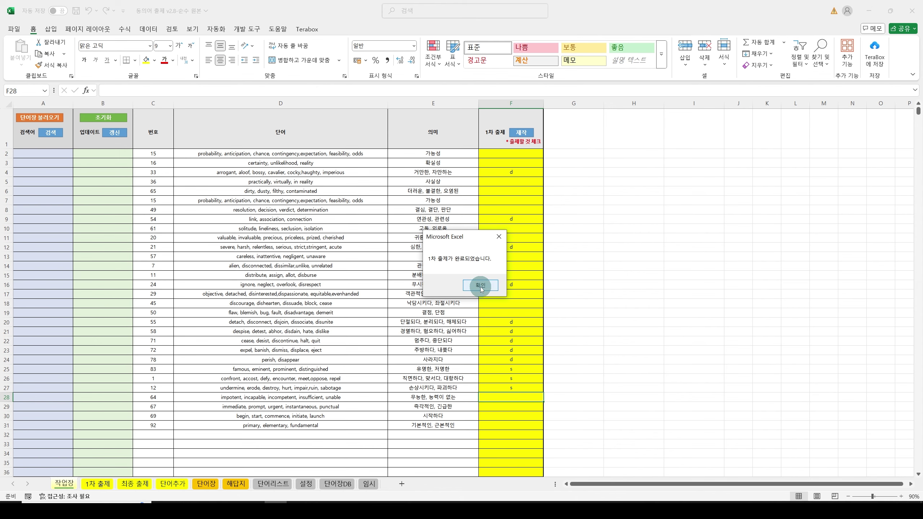
{"action": "left_click", "coordinate": [480, 286]}
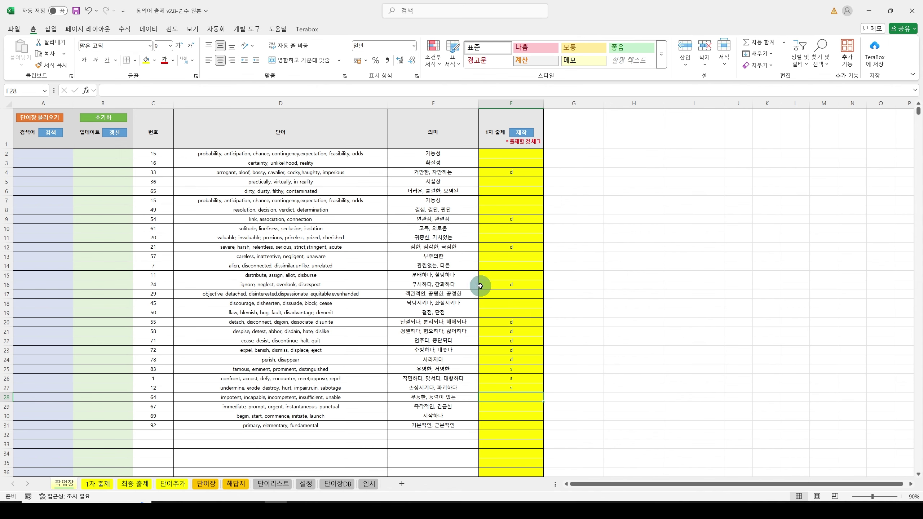
{"action": "left_click", "coordinate": [95, 484]}
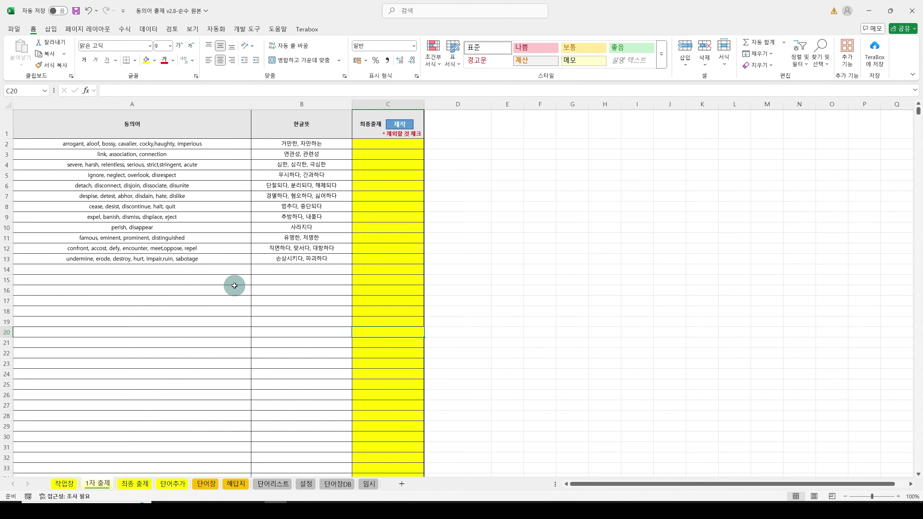
Step: Reset the 작업장 table and enter the keywords 감소, 증가, 중요한 and 필수 in A2–A5
{"action": "left_click", "coordinate": [64, 484]}
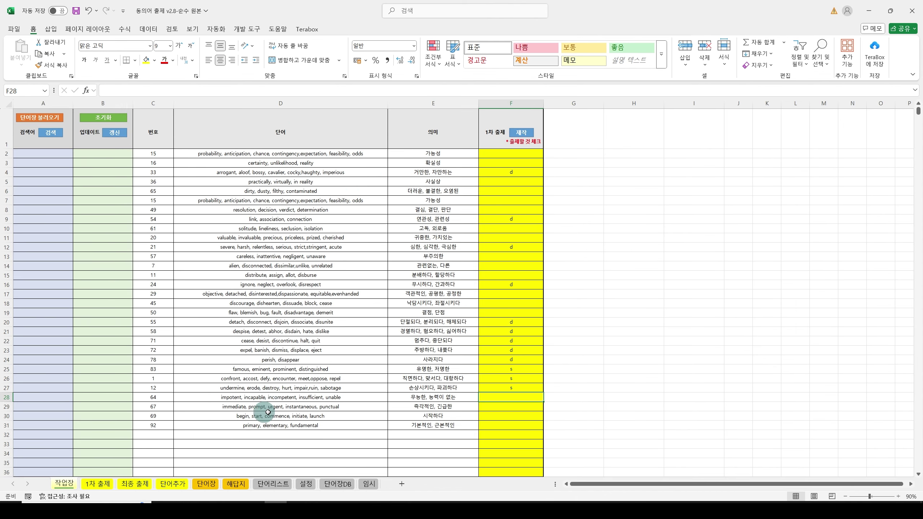
{"action": "left_click", "coordinate": [100, 120]}
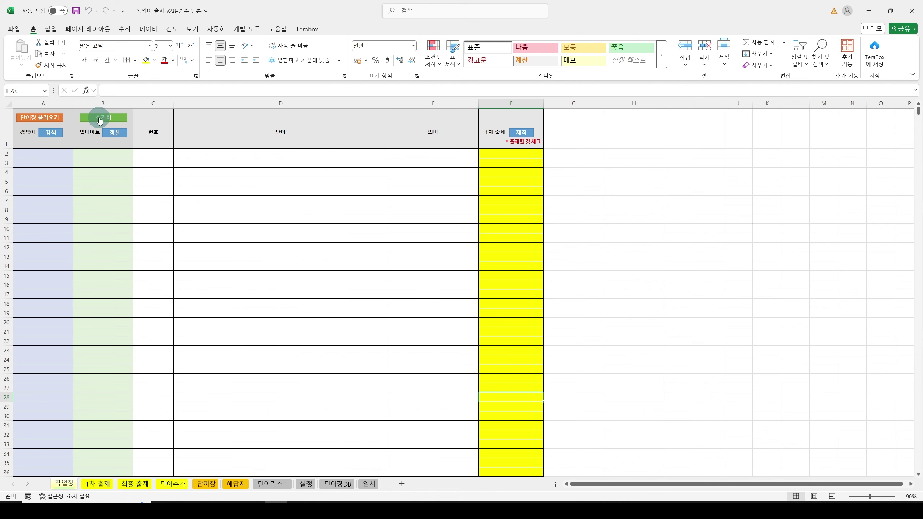
{"action": "left_click", "coordinate": [53, 154]}
{"action": "type", "text": "감소"}
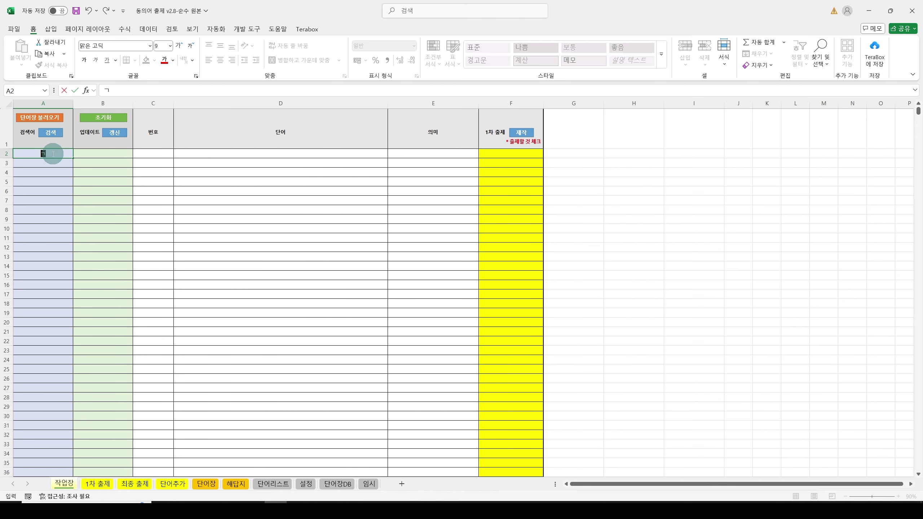
{"action": "key", "text": "Return"}
{"action": "type", "text": "증가"}
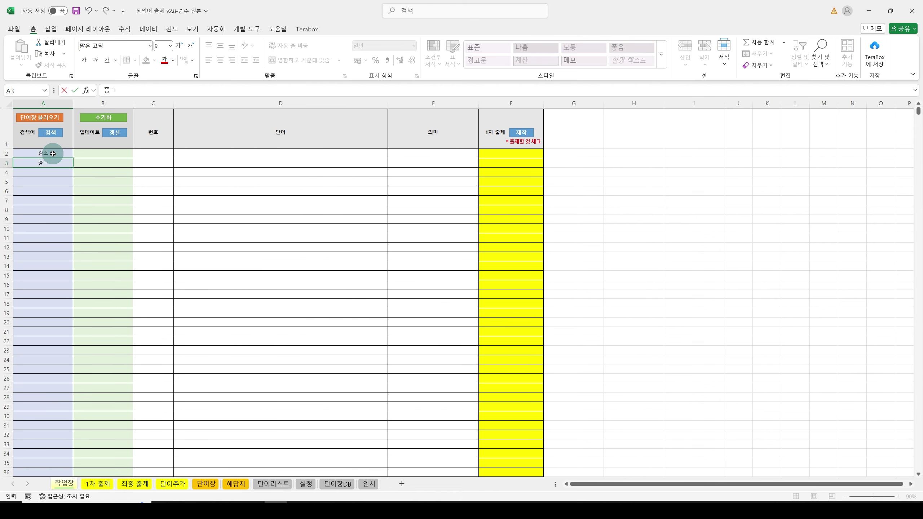
{"action": "key", "text": "Return"}
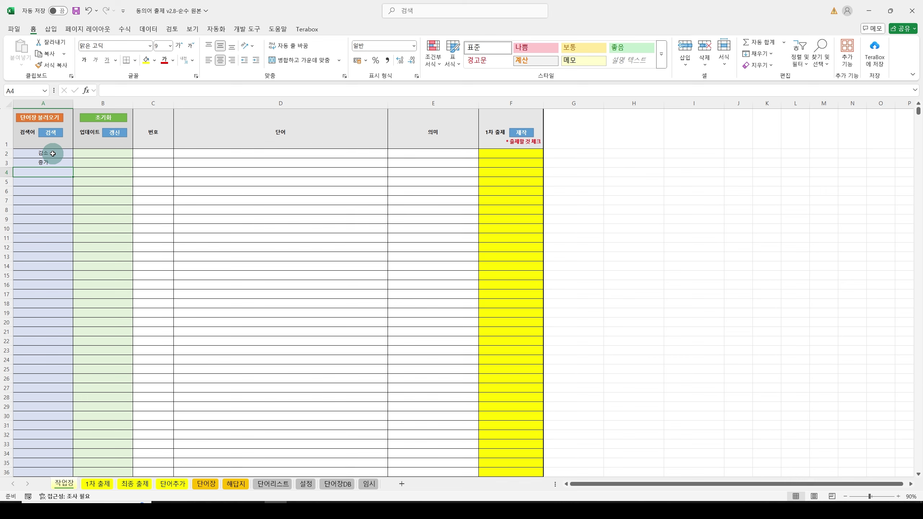
{"action": "type", "text": "중요한"}
{"action": "type", "text": "수"}
{"action": "key", "text": "Return"}
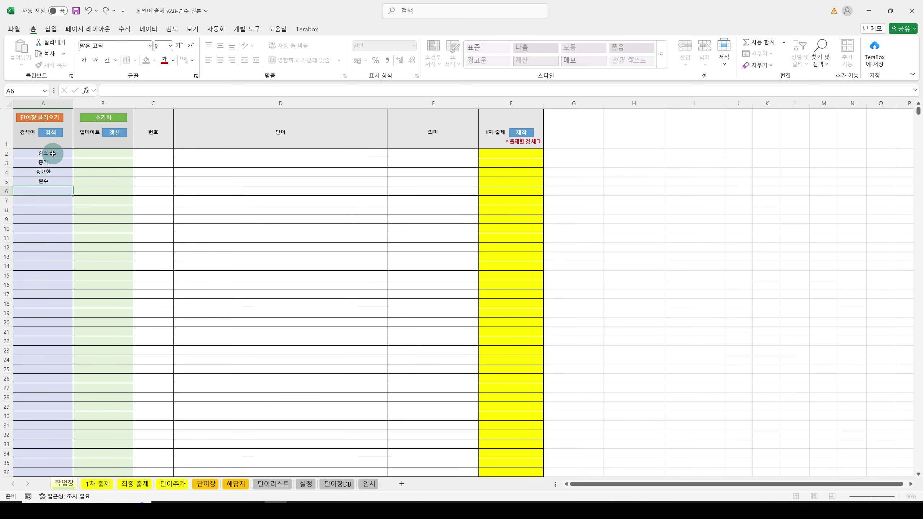
Step: Search, mark the found diminish entry with o in F2, and add it to the first-round test
{"action": "left_click", "coordinate": [51, 133]}
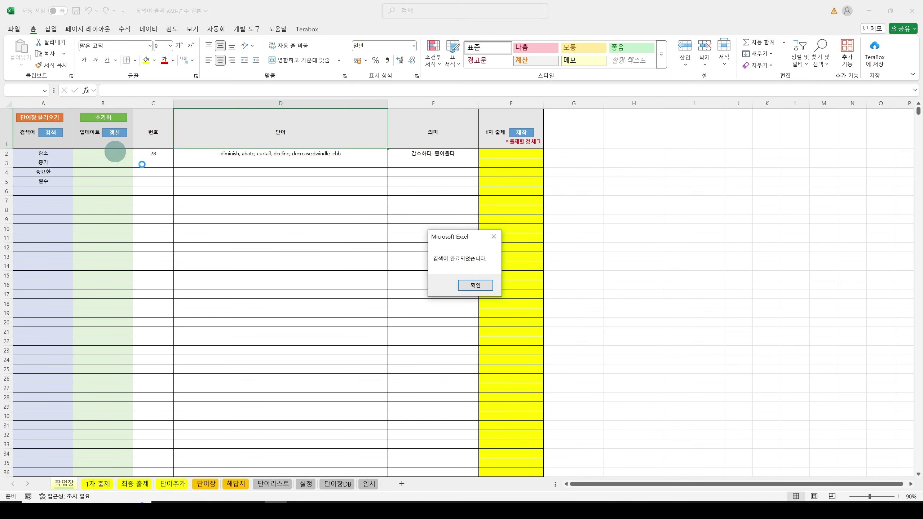
{"action": "left_click", "coordinate": [458, 286]}
{"action": "left_click", "coordinate": [522, 153]}
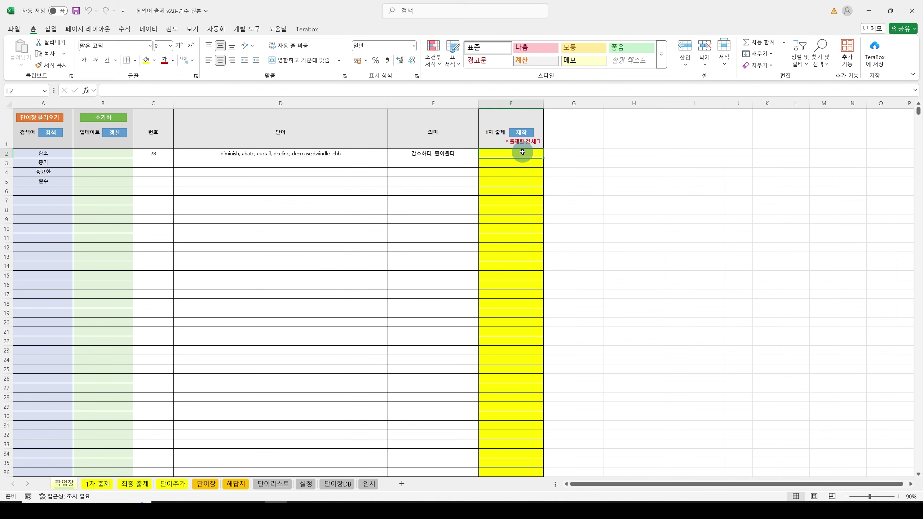
{"action": "type", "text": "o"}
{"action": "left_click", "coordinate": [520, 138]}
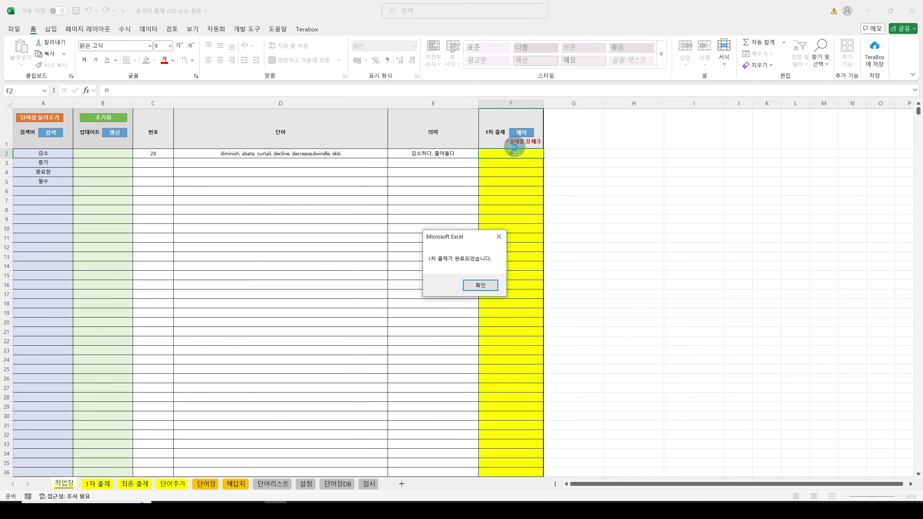
{"action": "key", "text": "Return"}
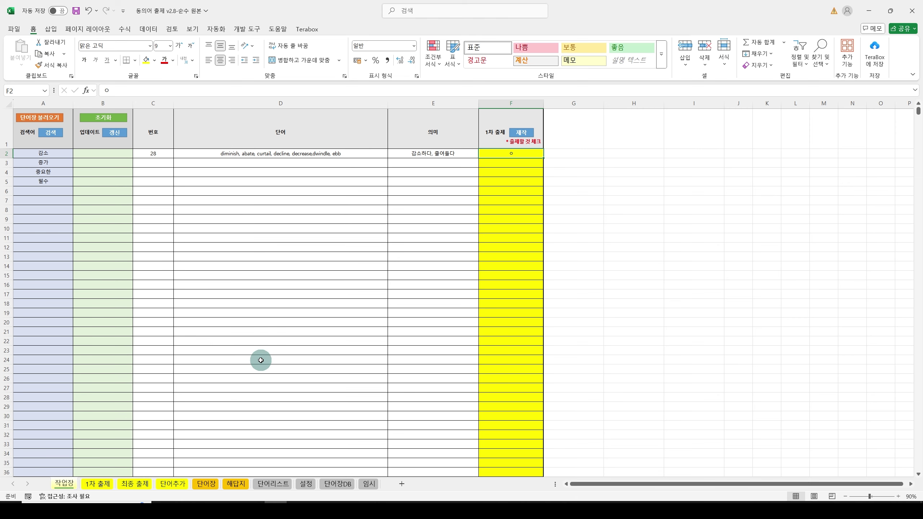
Step: On the 1차 출제 sheet, type o marks in exclusion cells C9 and C12
{"action": "left_click", "coordinate": [94, 484]}
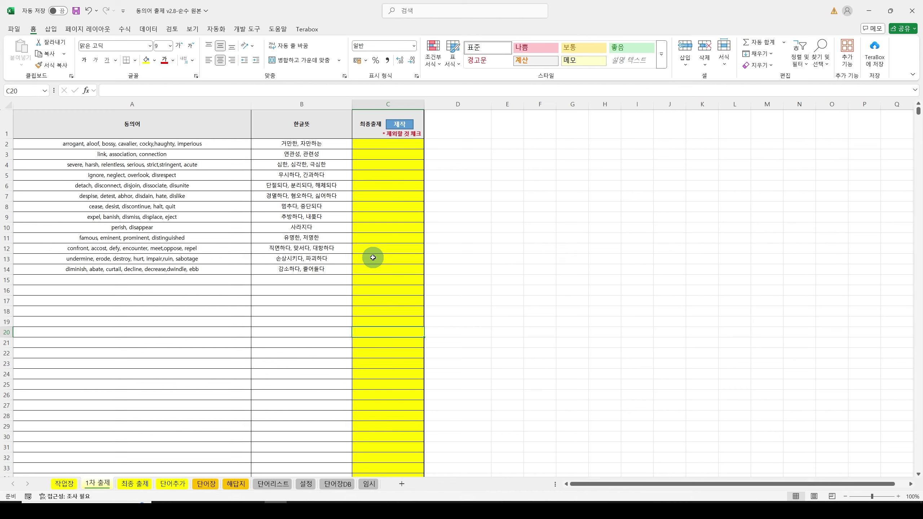
{"action": "left_click", "coordinate": [377, 218]}
{"action": "type", "text": "ㅇ"}
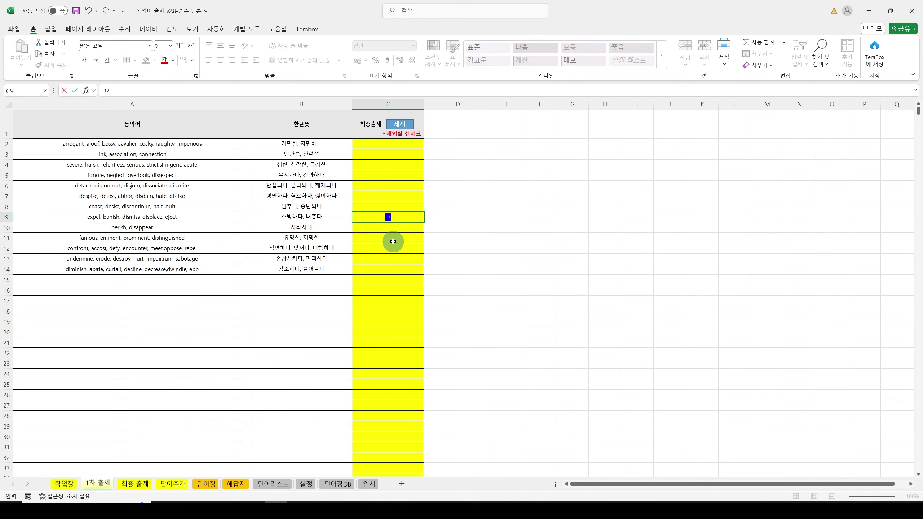
{"action": "left_click", "coordinate": [396, 247]}
{"action": "type", "text": "ㅇ"}
{"action": "left_click", "coordinate": [395, 249]}
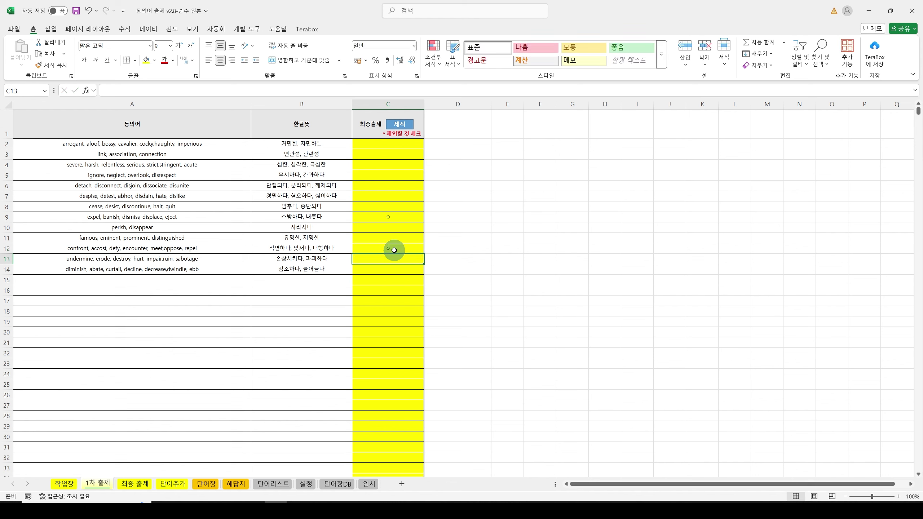
{"action": "left_click", "coordinate": [390, 218]}
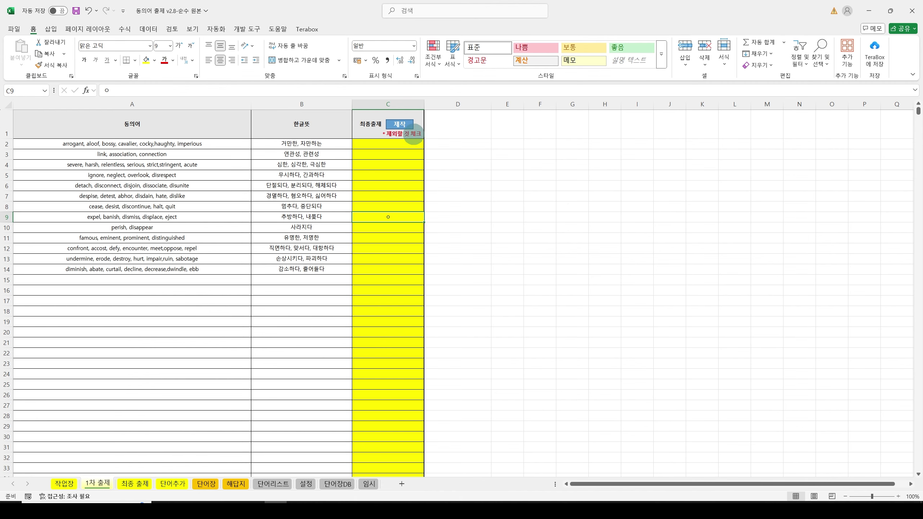
Step: Compare against 작업장 and re-enter the o in C9 for the expel, banish entry
{"action": "left_click", "coordinate": [62, 483]}
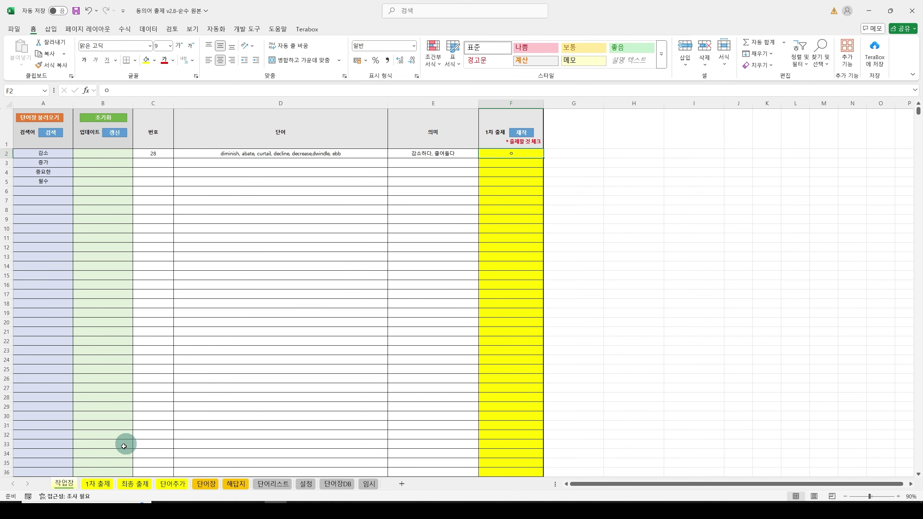
{"action": "left_click", "coordinate": [96, 483]}
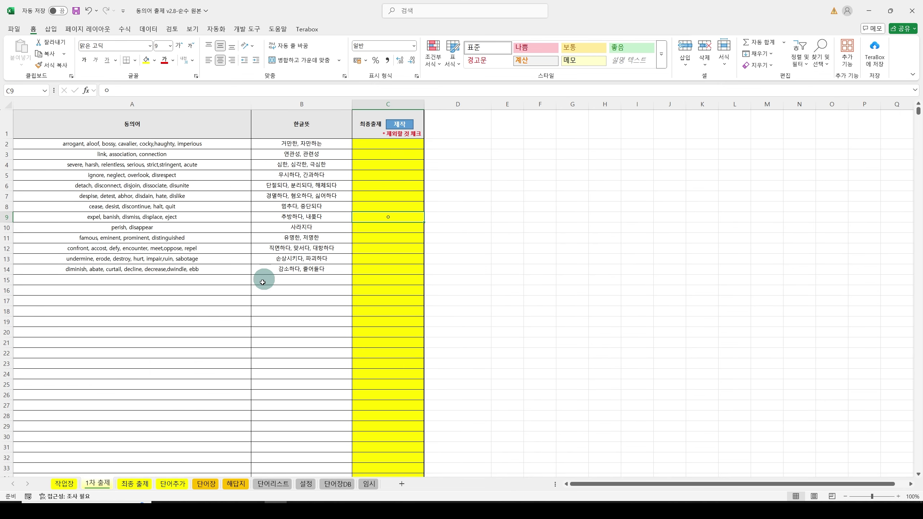
{"action": "left_click", "coordinate": [381, 177]}
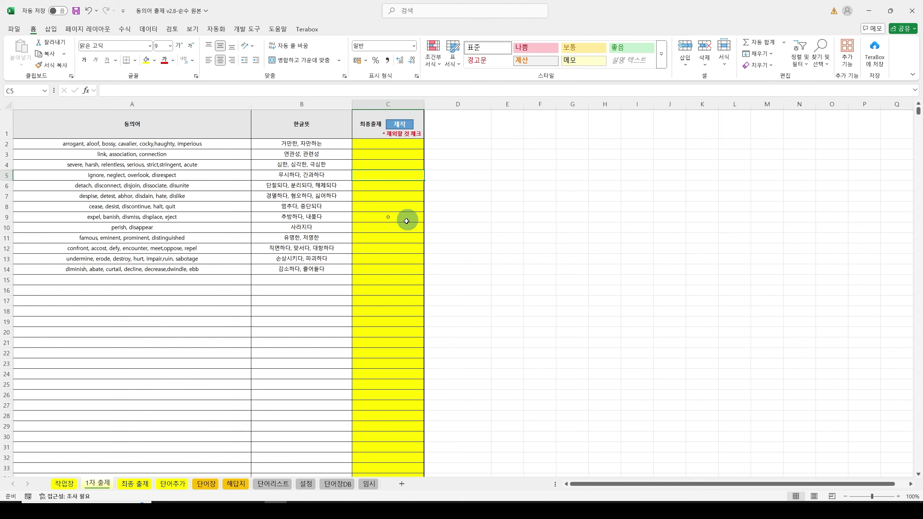
{"action": "left_click", "coordinate": [391, 217]}
{"action": "type", "text": "ㅇ"}
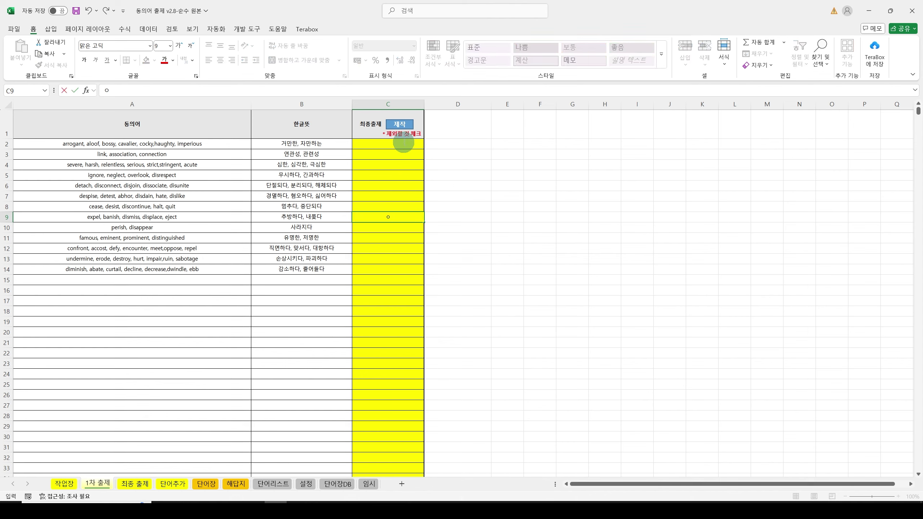
{"action": "left_click", "coordinate": [392, 124]}
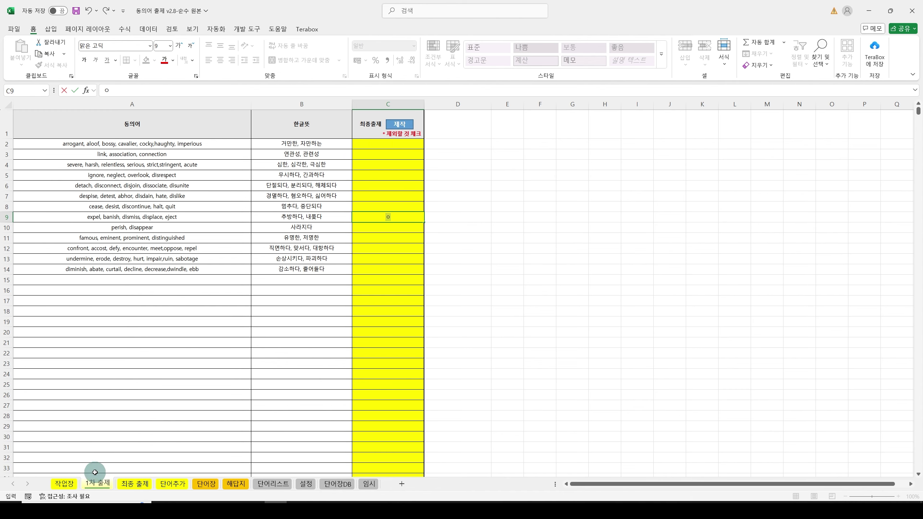
{"action": "left_click", "coordinate": [64, 483]}
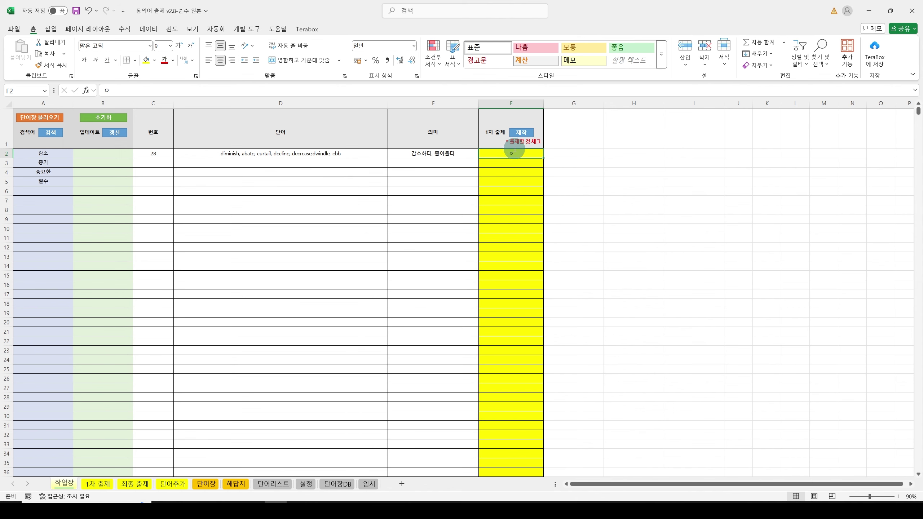
{"action": "left_click", "coordinate": [97, 484]}
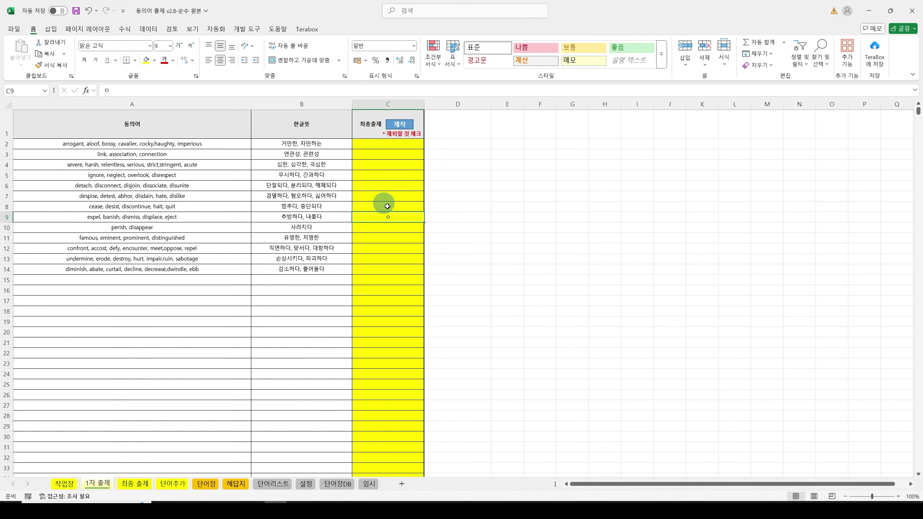
Step: Generate the final test excluding marked rows, then open the 단어시험지 제작 setup from the 최종 출제 sheet
{"action": "left_click", "coordinate": [398, 126]}
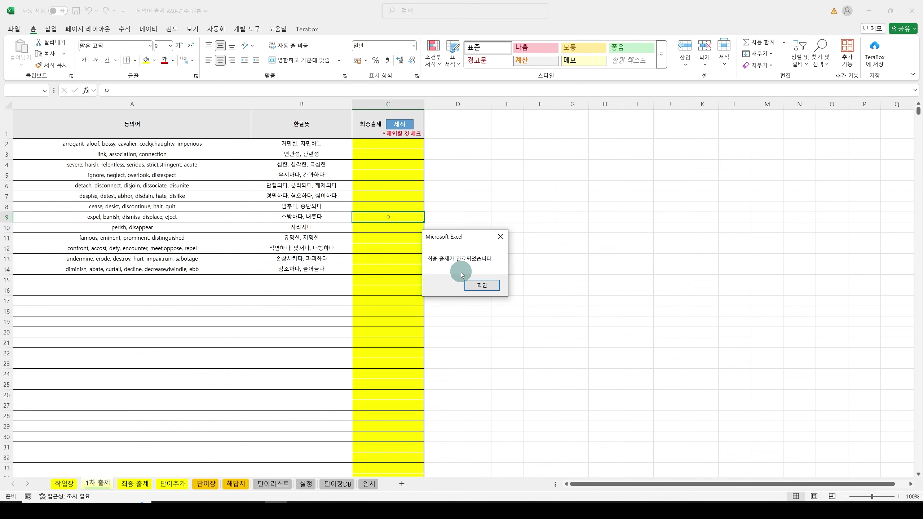
{"action": "left_click", "coordinate": [483, 287]}
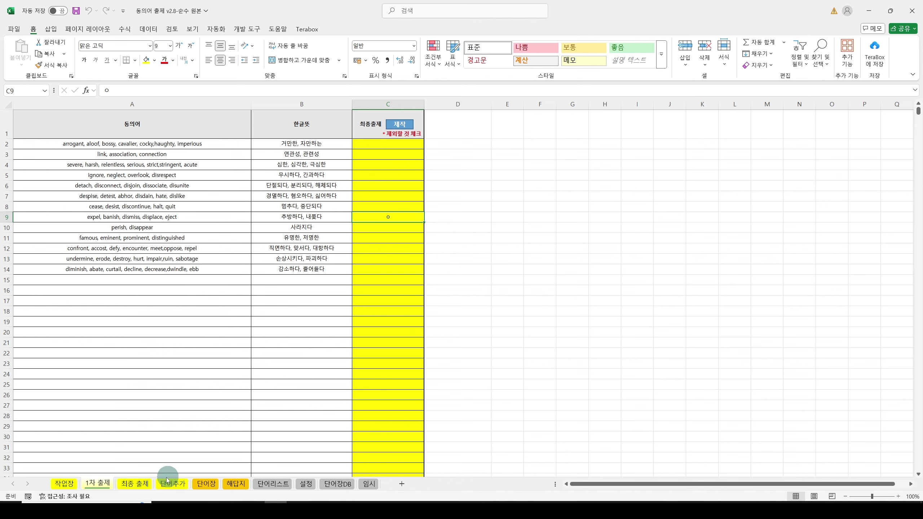
{"action": "left_click", "coordinate": [134, 486]}
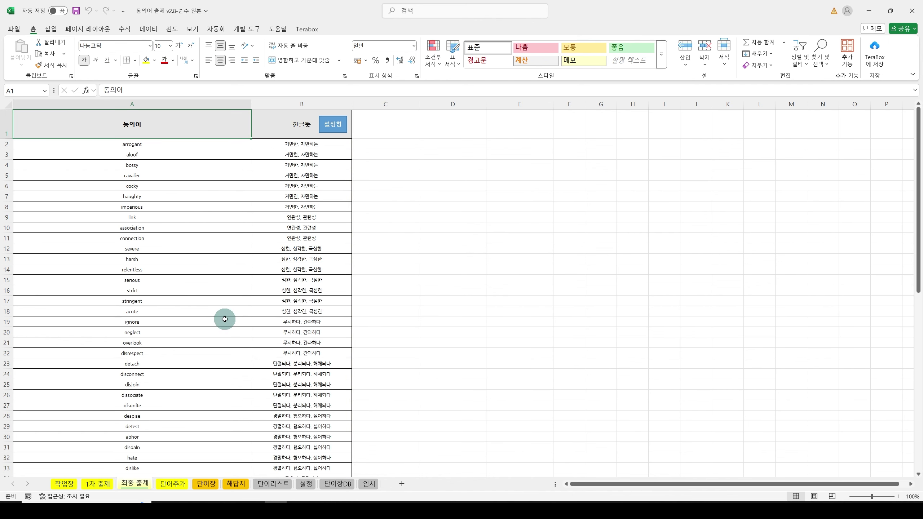
{"action": "left_click", "coordinate": [330, 124]}
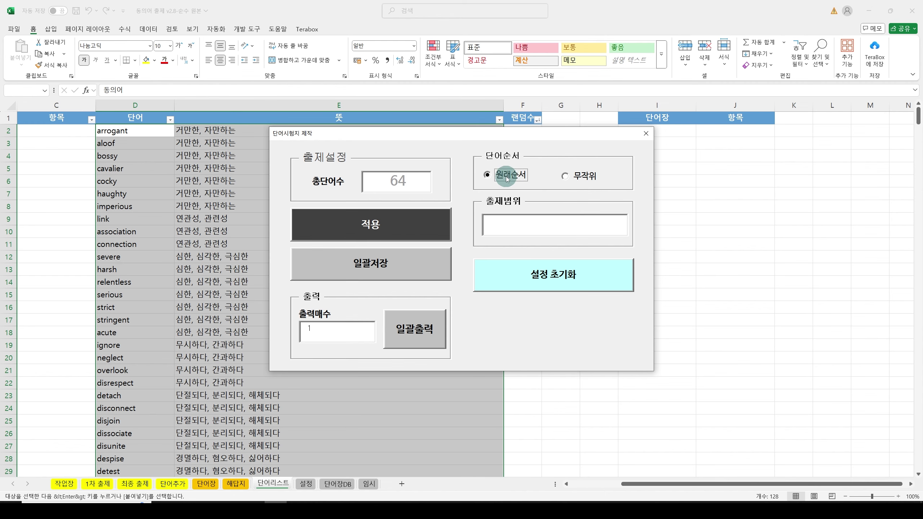
Step: Generate the Premium Class test, then regenerate it with words in 원래순서 (original order)
{"action": "left_click", "coordinate": [389, 226]}
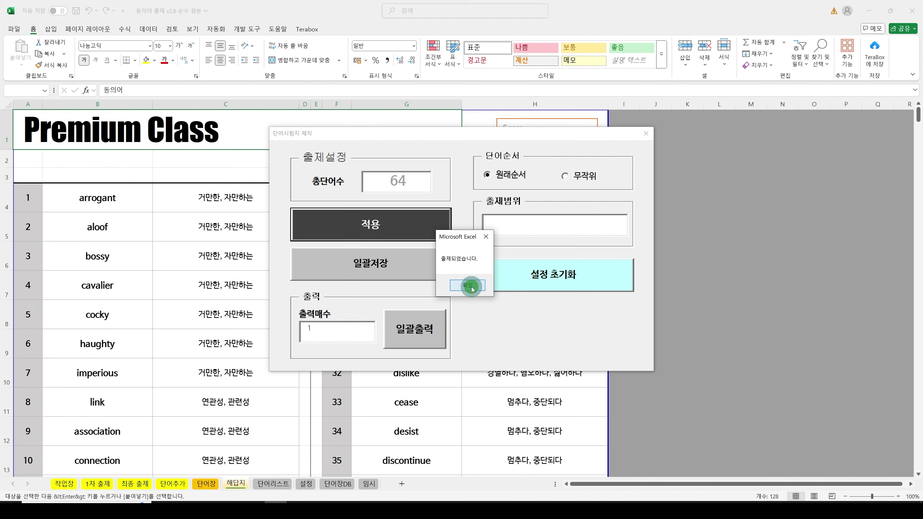
{"action": "left_click", "coordinate": [469, 285]}
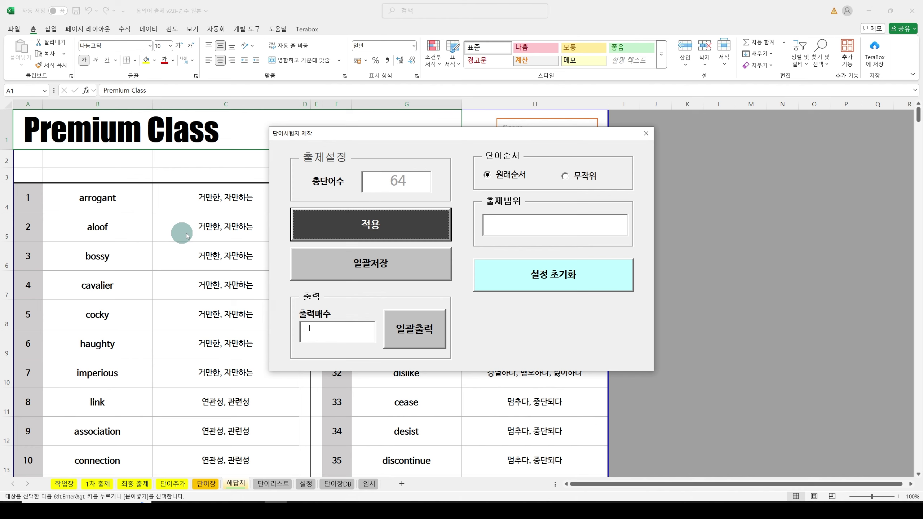
{"action": "left_click", "coordinate": [504, 177]}
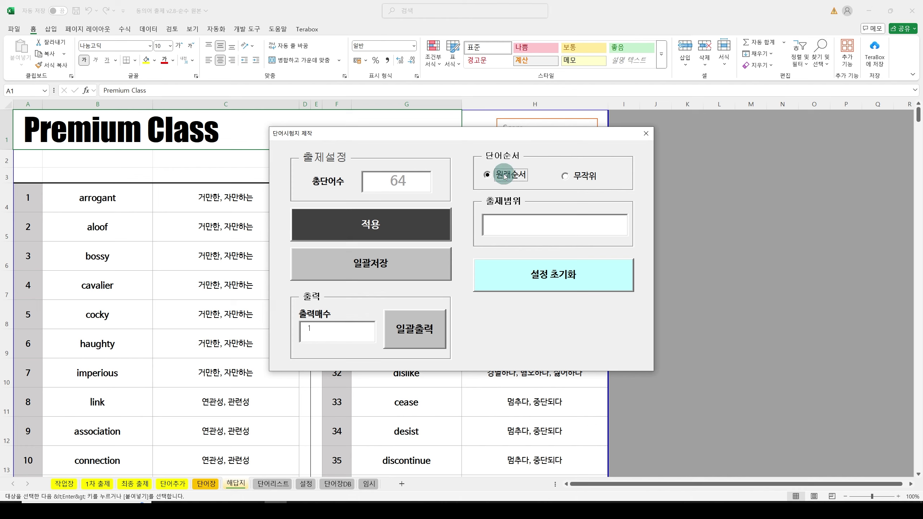
{"action": "left_click", "coordinate": [374, 227]}
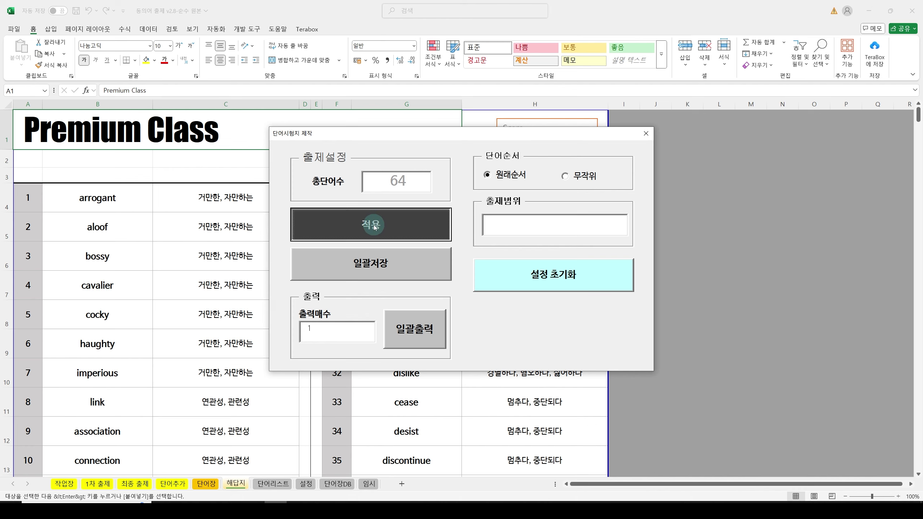
{"action": "left_click", "coordinate": [468, 286]}
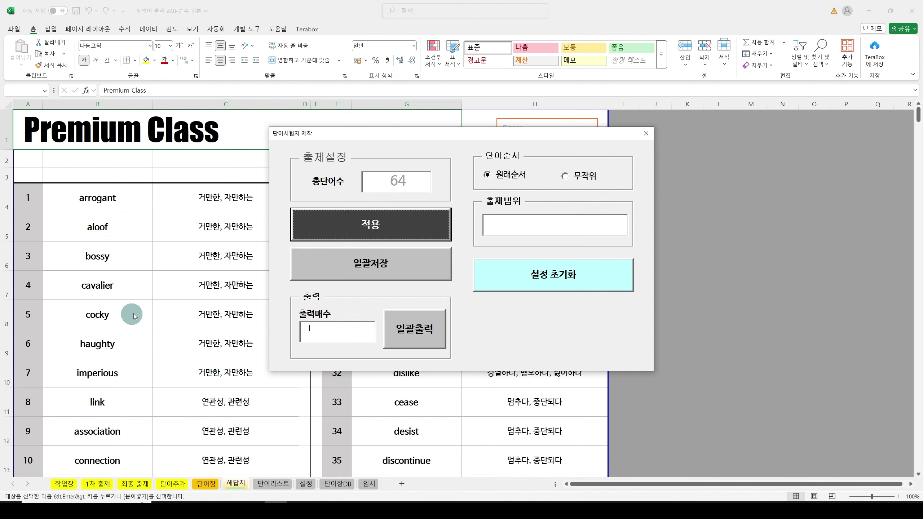
Step: Regenerate the Premium Class test with 무작위 (random) word order and dismiss the notice
{"action": "left_click", "coordinate": [575, 180]}
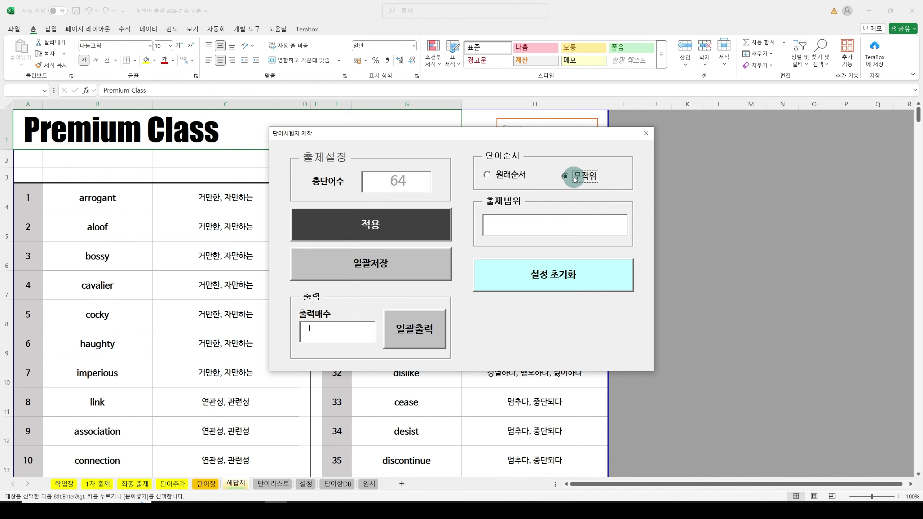
{"action": "left_click", "coordinate": [389, 224]}
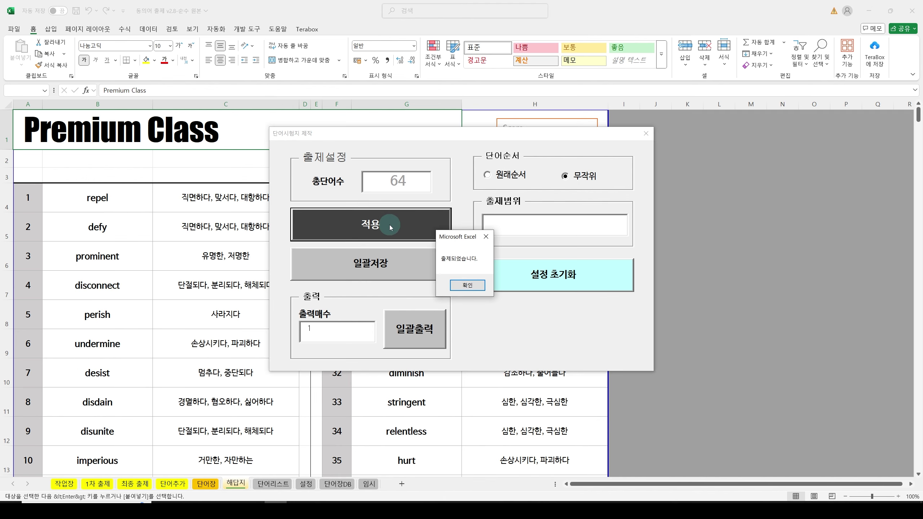
{"action": "left_click", "coordinate": [467, 285]}
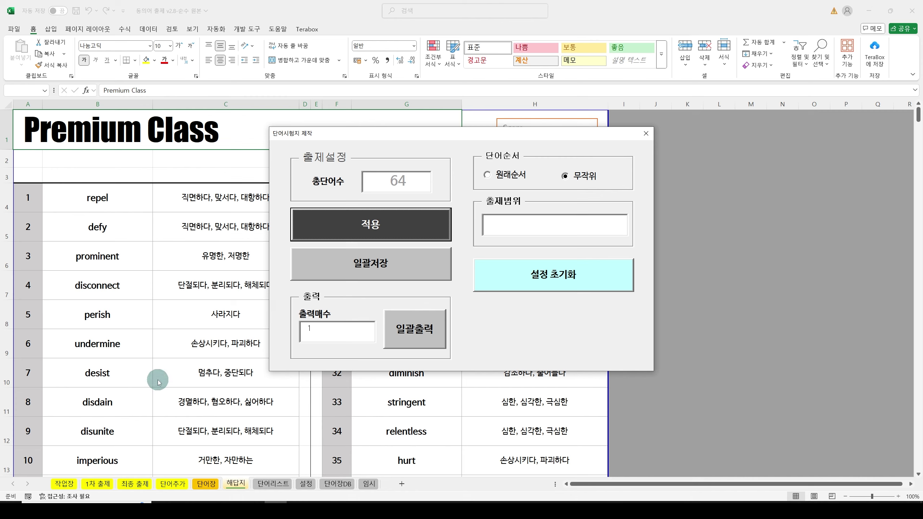
Step: Regenerate the test in 원래순서 order, then regenerate it again in 무작위 order
{"action": "left_click", "coordinate": [498, 177]}
{"action": "left_click", "coordinate": [384, 227]}
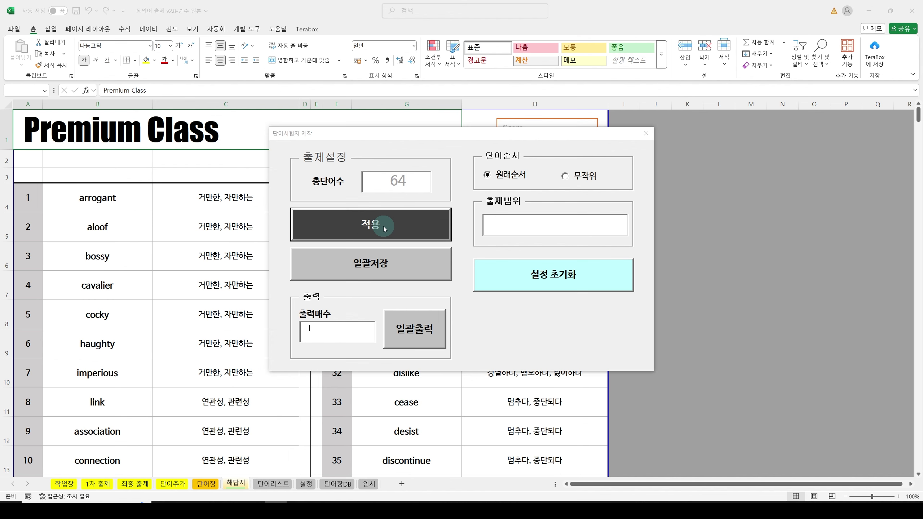
{"action": "left_click", "coordinate": [465, 285]}
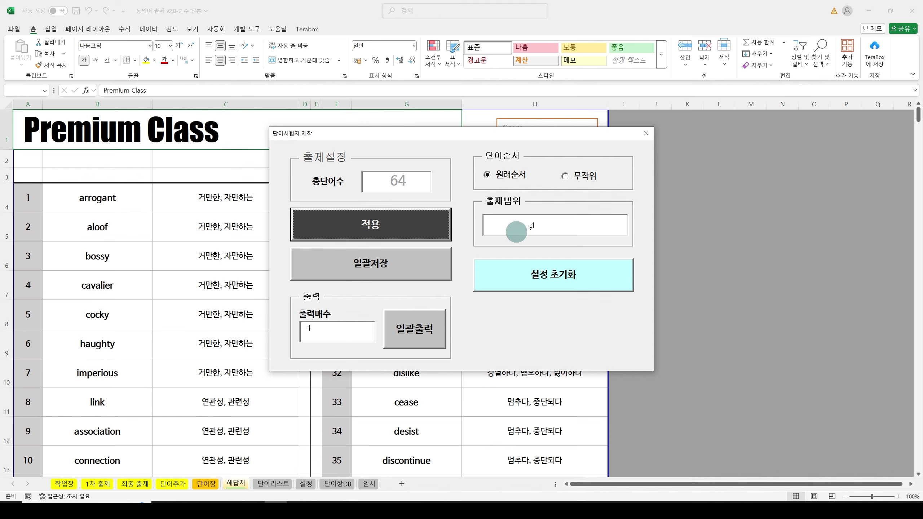
{"action": "left_click", "coordinate": [564, 176]}
{"action": "left_click", "coordinate": [389, 223]}
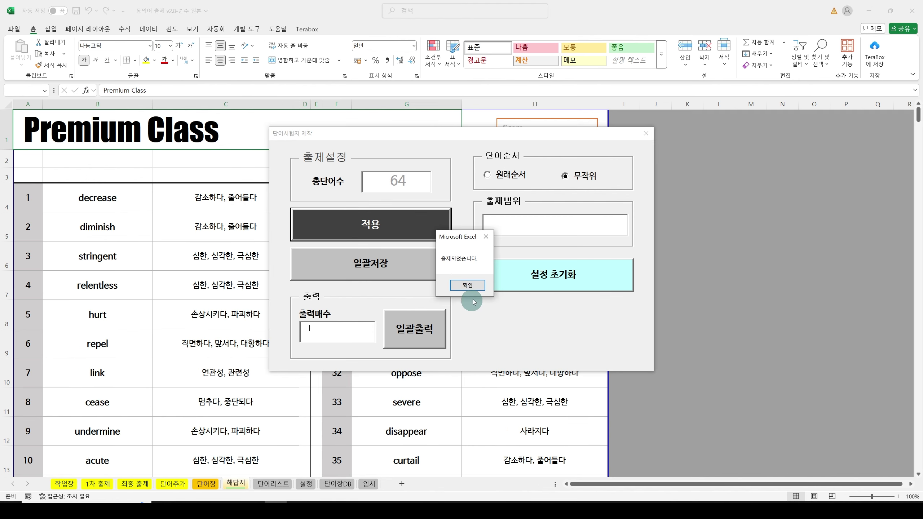
{"action": "left_click", "coordinate": [468, 284]}
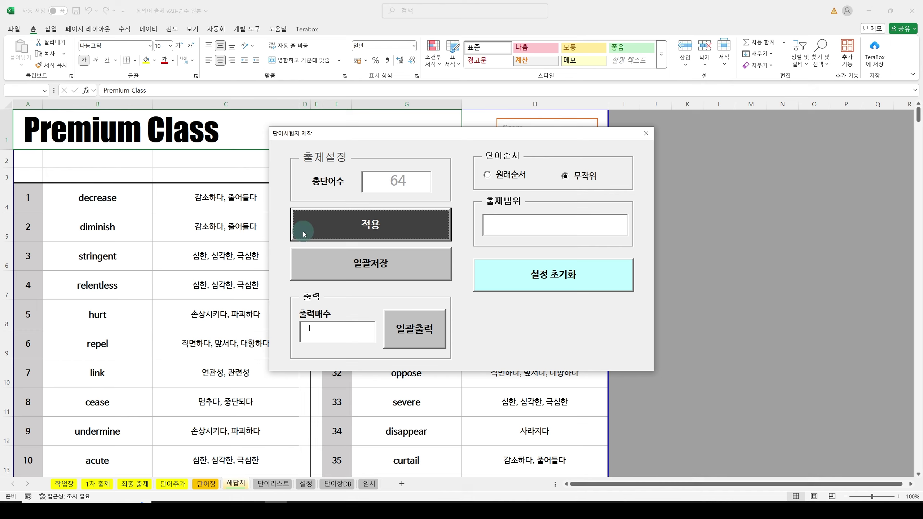
Step: Regenerate the test in original order, then again in random order
{"action": "left_click", "coordinate": [496, 177]}
{"action": "left_click", "coordinate": [367, 226]}
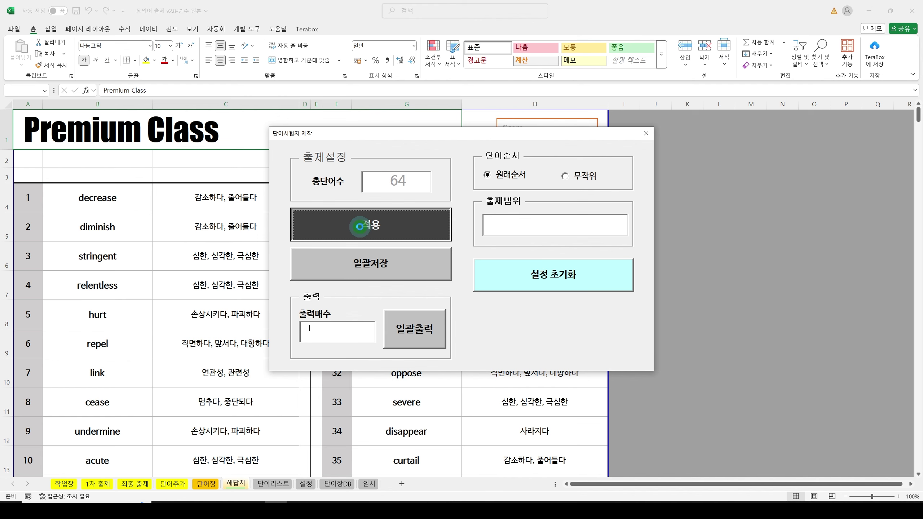
{"action": "left_click", "coordinate": [467, 285]}
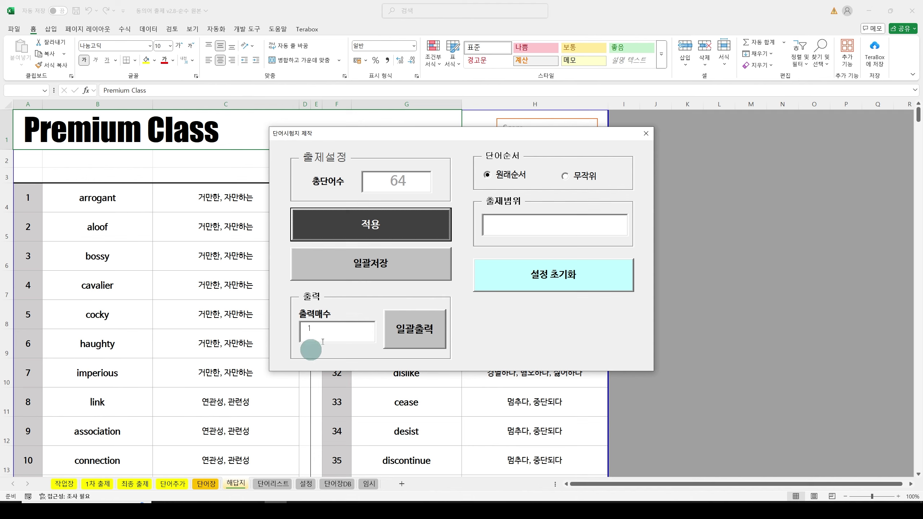
{"action": "left_click", "coordinate": [573, 176]}
{"action": "left_click", "coordinate": [363, 224]}
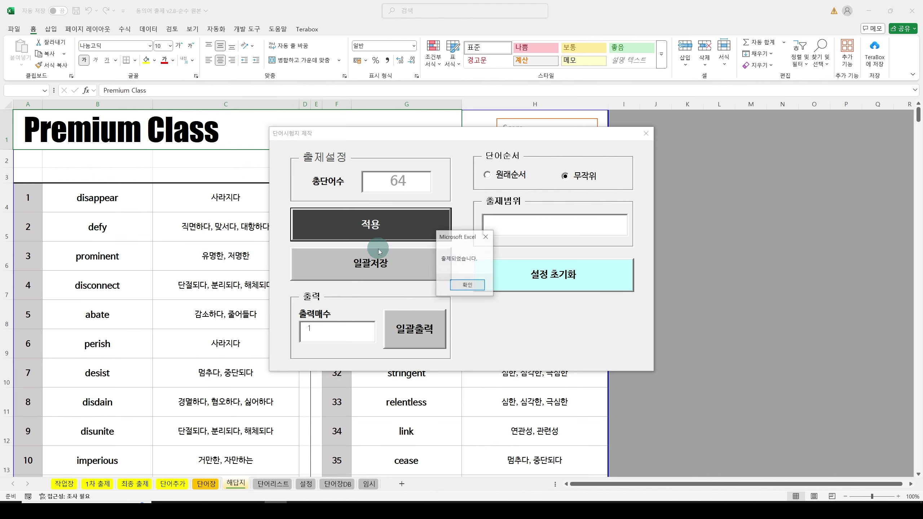
{"action": "left_click", "coordinate": [463, 285]}
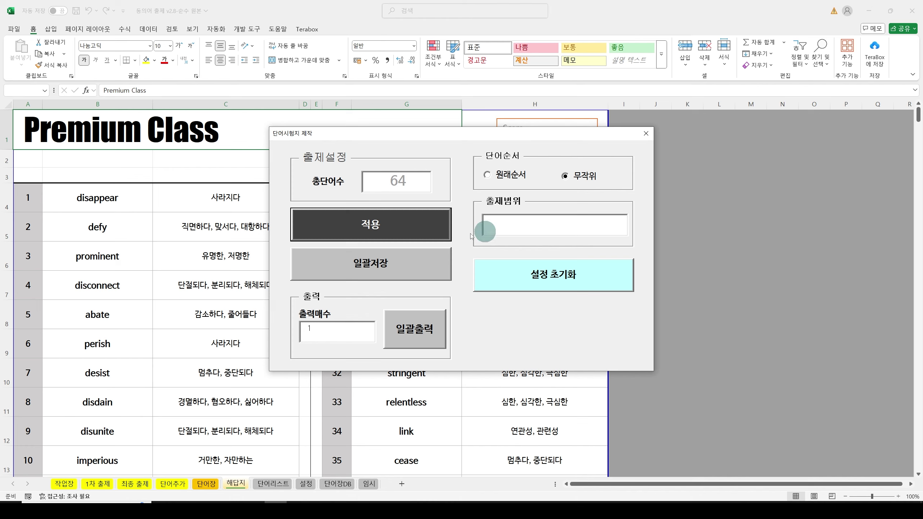
Step: Enter class 지족고2 and the student's name as the 출제범위 label and regenerate the test
{"action": "left_click", "coordinate": [544, 227]}
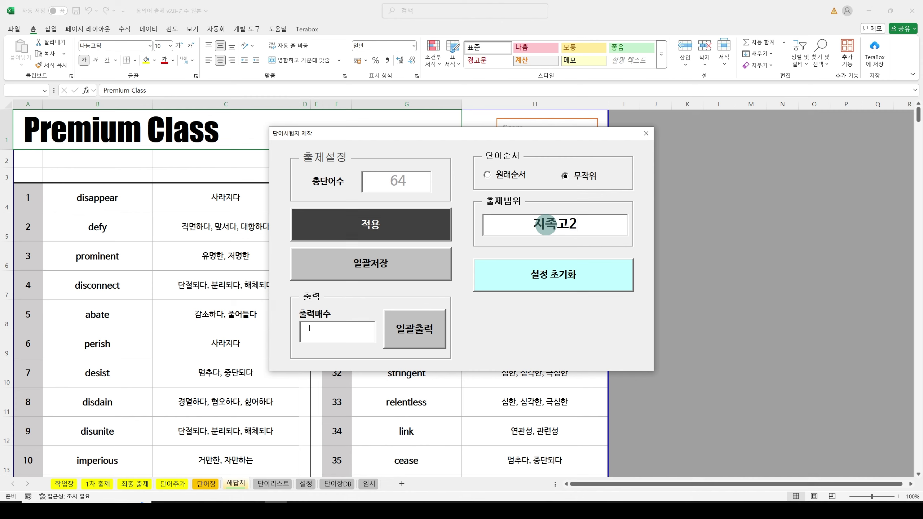
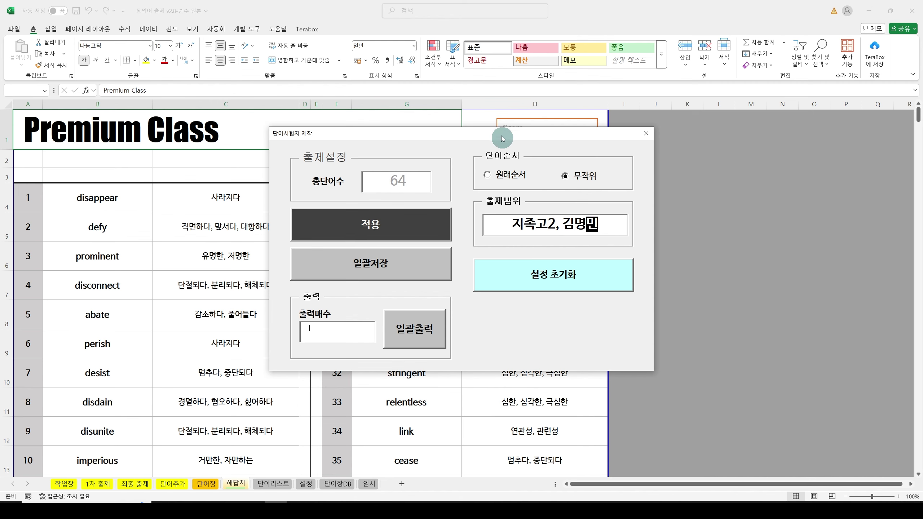
{"action": "left_click_drag", "start_coordinate": [499, 137], "coordinate": [463, 239]}
{"action": "left_click", "coordinate": [352, 331]}
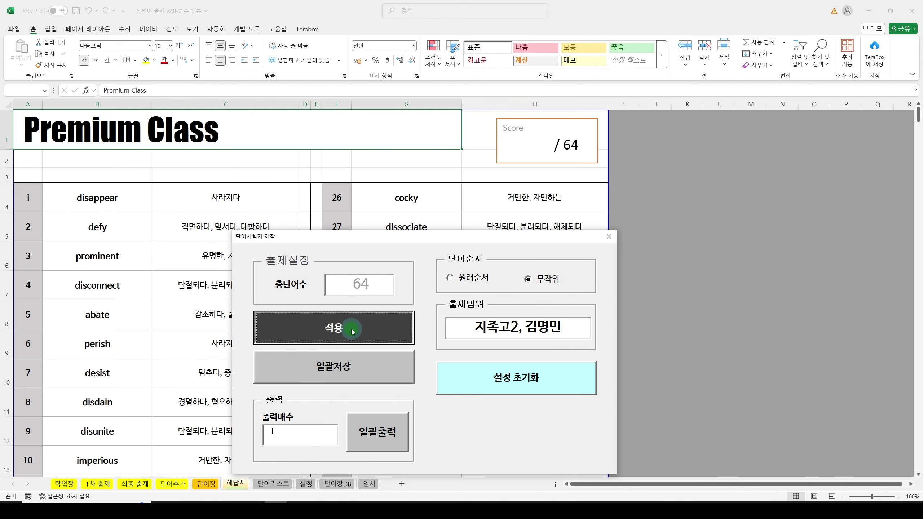
Step: Delete the 출제범위 label text and regenerate the test without it
{"action": "left_click", "coordinate": [482, 283]}
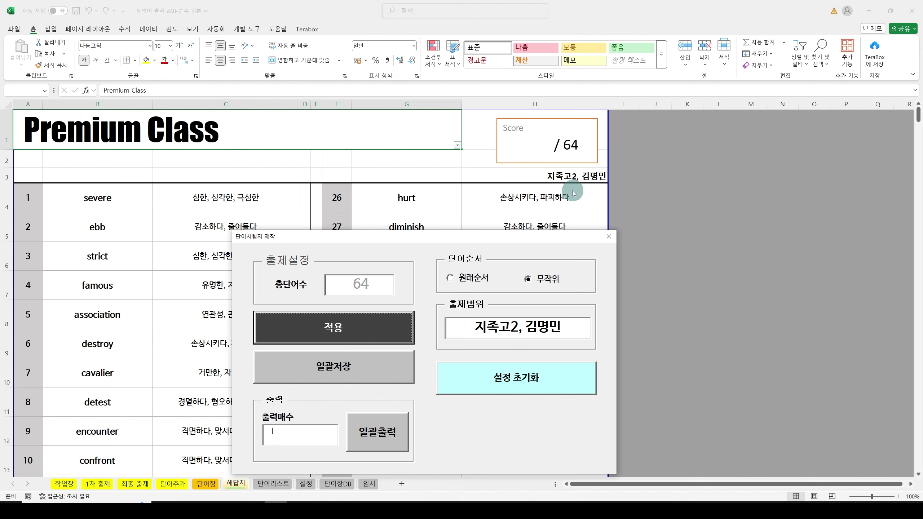
{"action": "left_click_drag", "start_coordinate": [571, 329], "coordinate": [456, 328]}
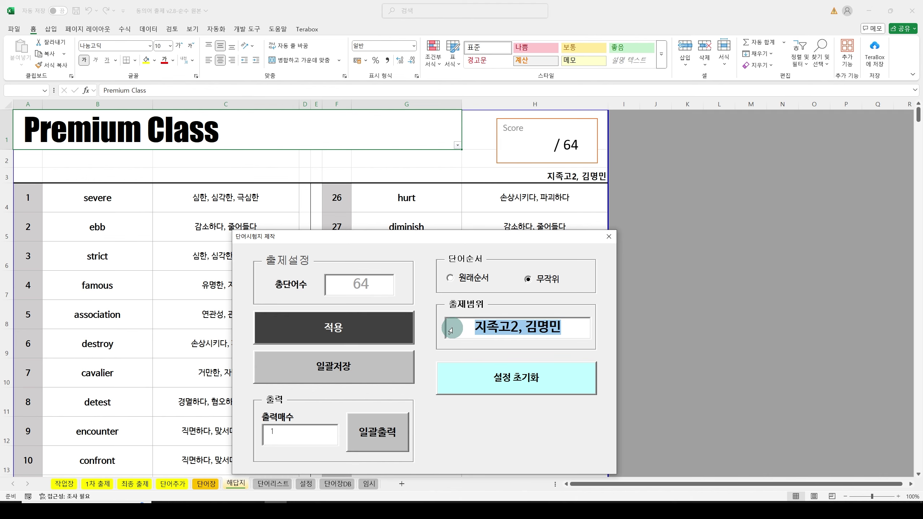
{"action": "key", "text": "BackSpace"}
{"action": "left_click", "coordinate": [376, 329]}
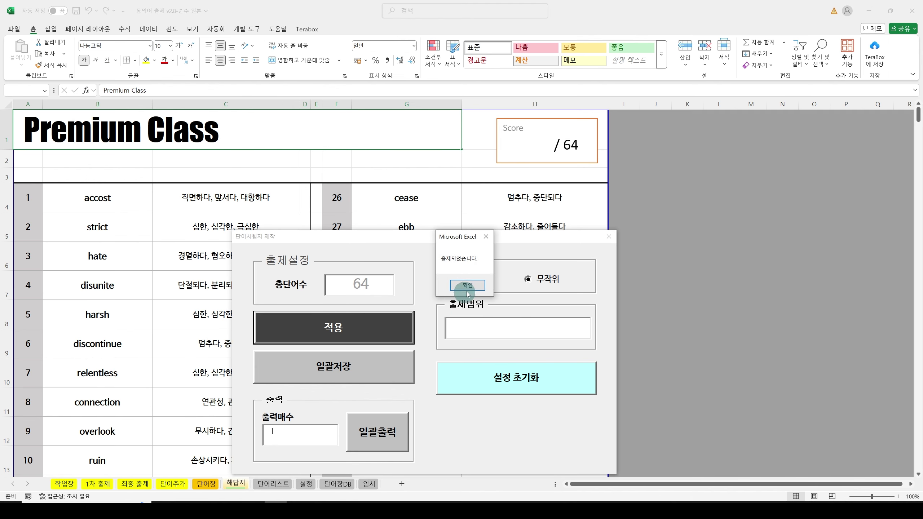
{"action": "left_click", "coordinate": [469, 285]}
{"action": "left_click_drag", "start_coordinate": [440, 242], "coordinate": [538, 175]}
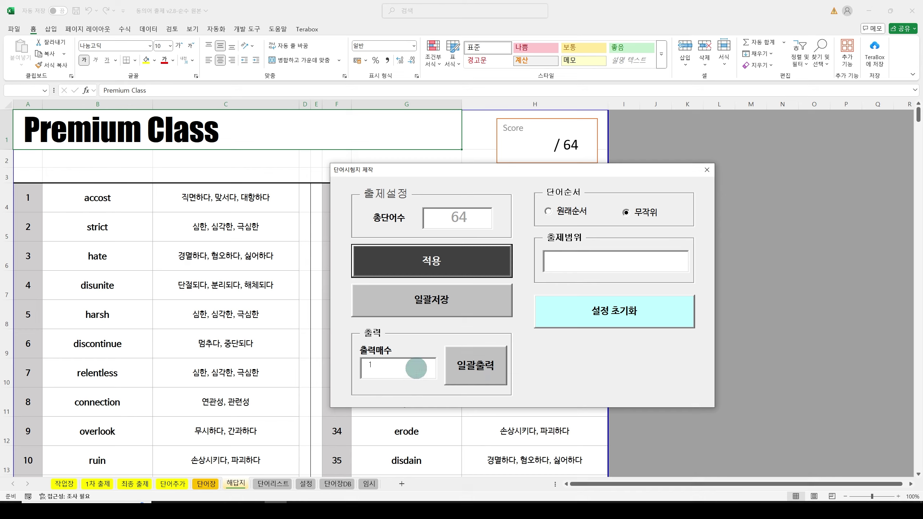
{"action": "left_click_drag", "start_coordinate": [515, 176], "coordinate": [375, 133]}
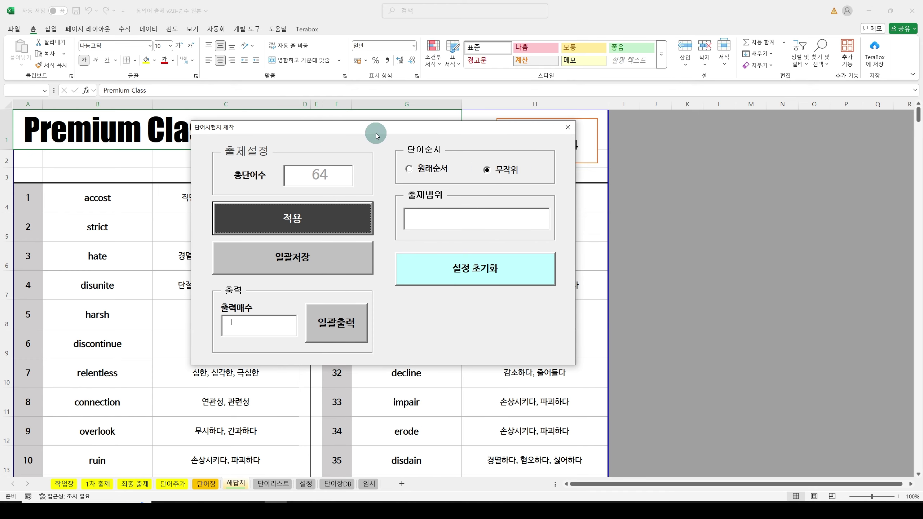
Step: Reset the test maker and enter keywords 명백, 분명, 감소, 증가, 중요 in A3:A7
{"action": "left_click", "coordinate": [492, 267]}
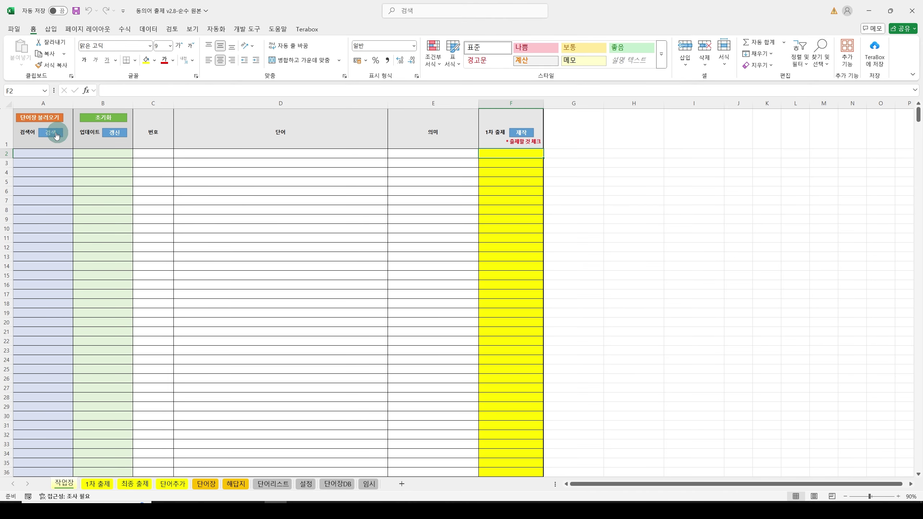
{"action": "left_click", "coordinate": [55, 163]}
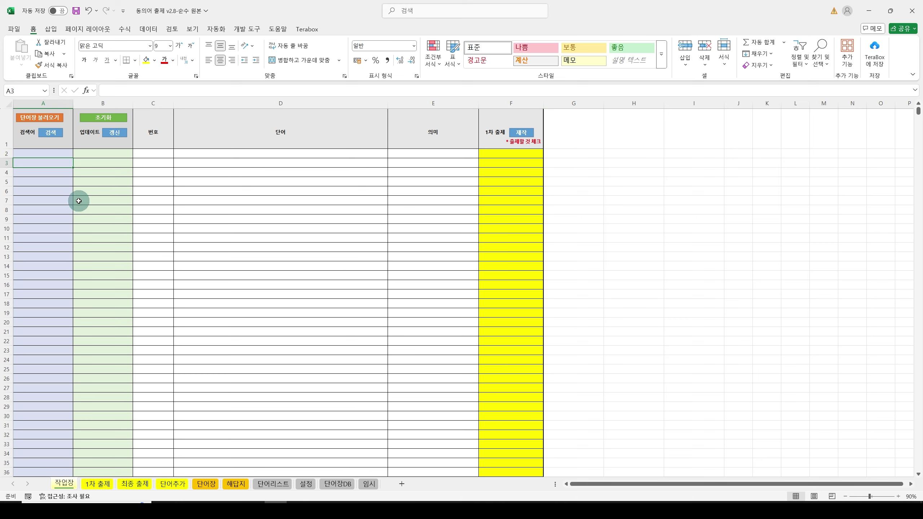
{"action": "type", "text": "au"}
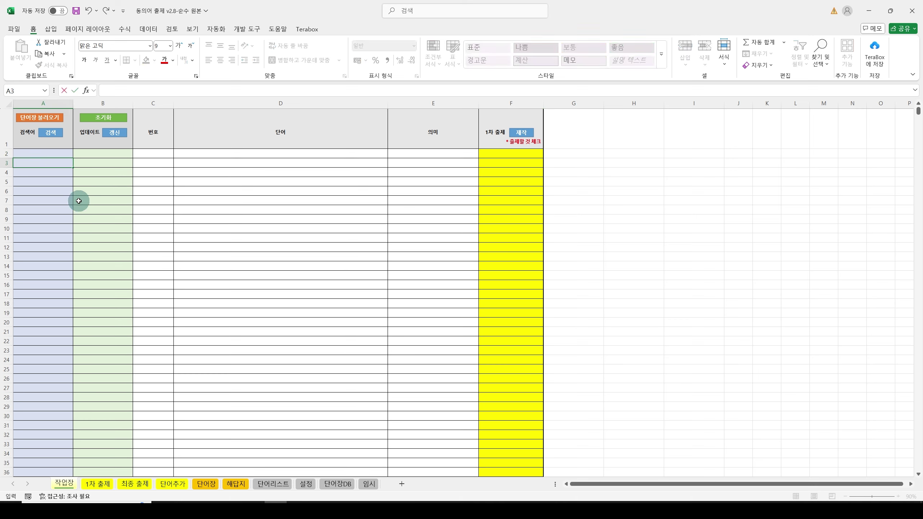
{"action": "type", "text": "dqor"}
{"action": "key", "text": "Return"}
{"action": "type", "text": "qnsa"}
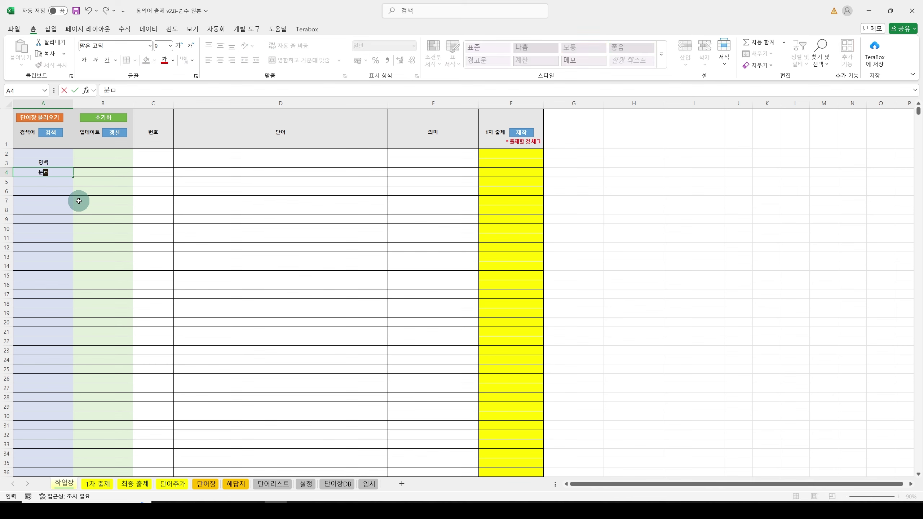
{"action": "type", "text": "ud"}
{"action": "key", "text": "Return"}
{"action": "type", "text": "rkath"}
{"action": "key", "text": "Return"}
{"action": "type", "text": "wmd"}
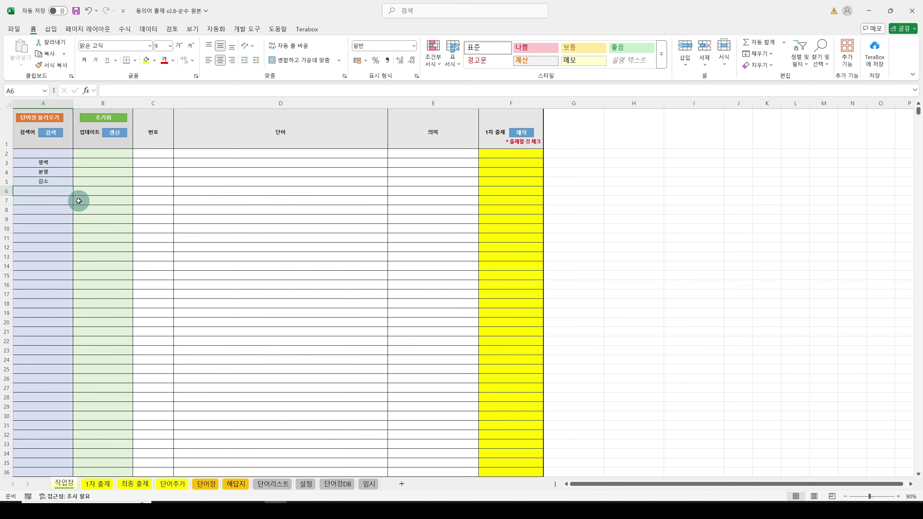
{"action": "type", "text": "rk"}
{"action": "key", "text": "Return"}
{"action": "type", "text": "wnddy"}
{"action": "key", "text": "Return"}
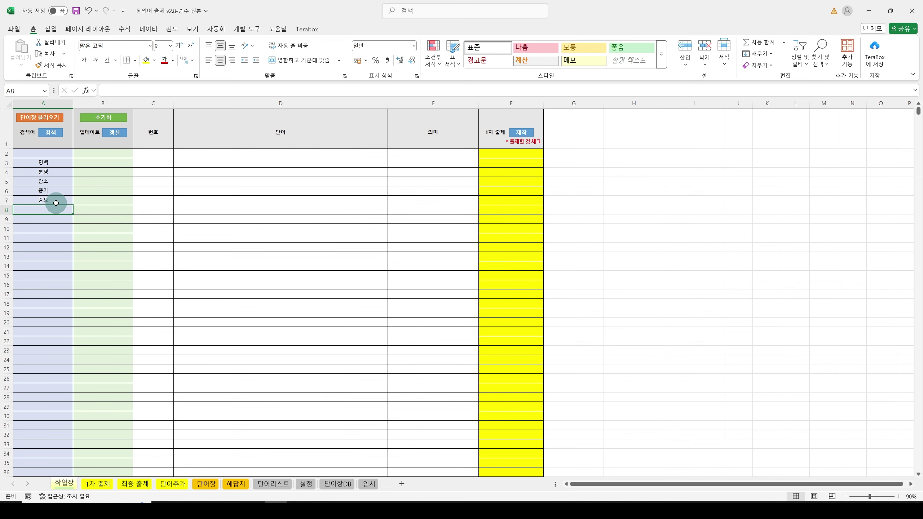
Step: Add keywords ty and less in A8:A9 and run the 검색 search
{"action": "type", "text": "ty"}
{"action": "key", "text": "Return"}
{"action": "type", "text": "less"}
{"action": "key", "text": "Return"}
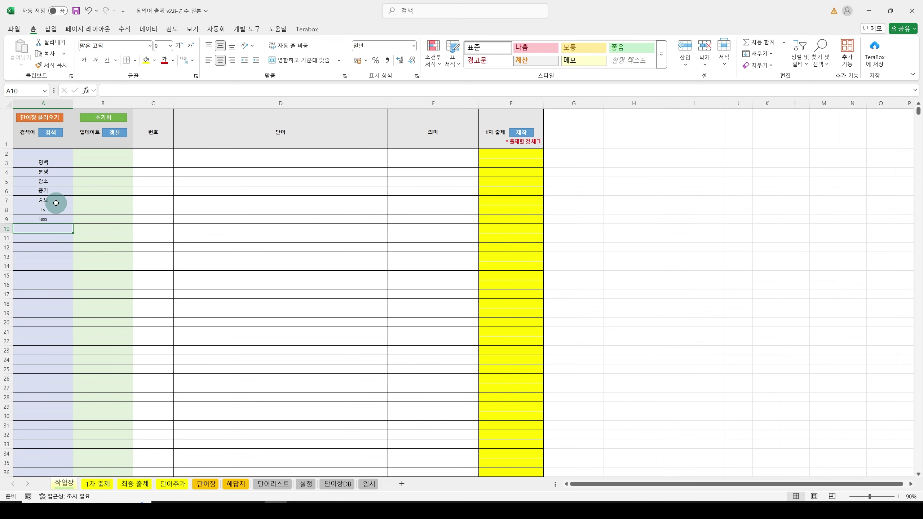
{"action": "left_click", "coordinate": [47, 133]}
{"action": "left_click", "coordinate": [474, 284]}
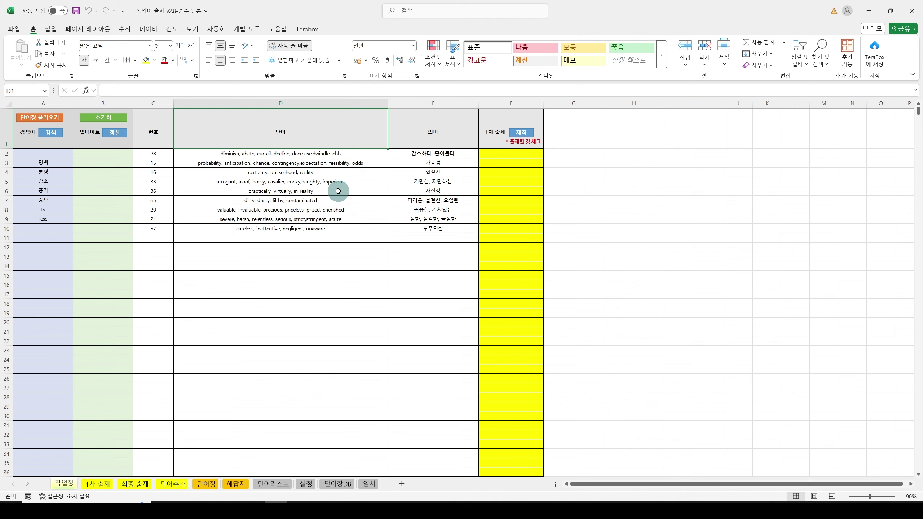
Step: Append ', in fact' to D6's synonyms, mark B6 with d, and run 갱신
{"action": "double_click", "coordinate": [338, 190]}
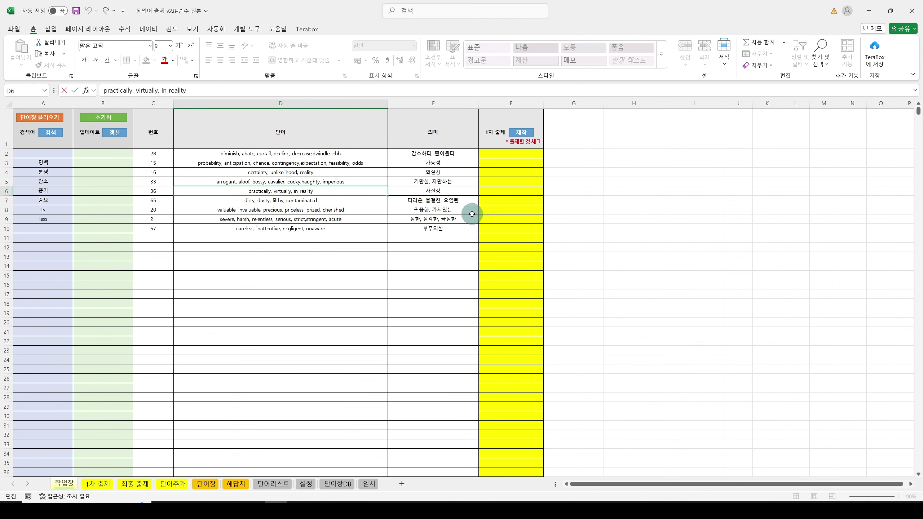
{"action": "type", "text": ", in fact"}
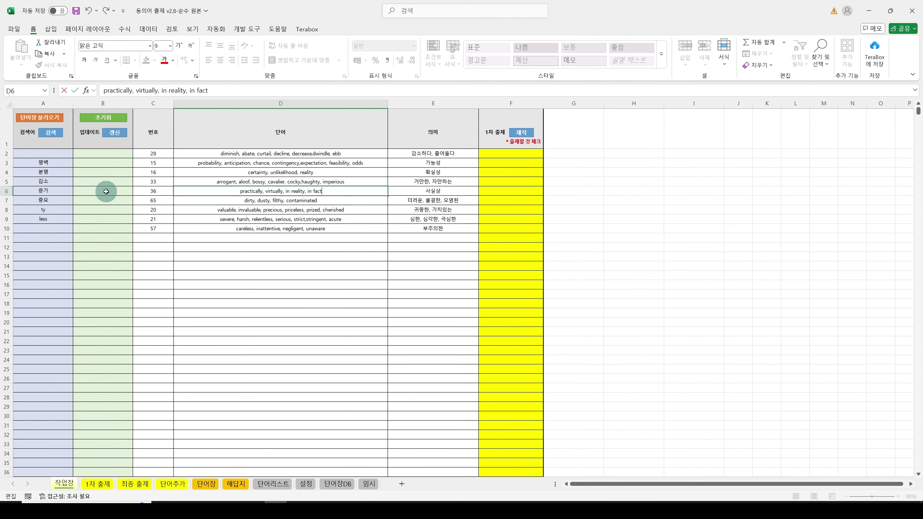
{"action": "left_click", "coordinate": [126, 191]}
{"action": "type", "text": "d"}
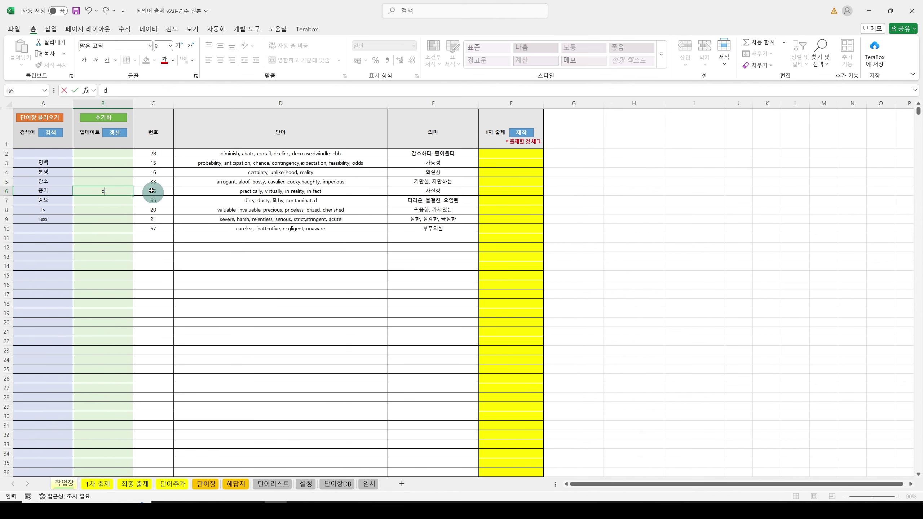
{"action": "left_click", "coordinate": [114, 133]}
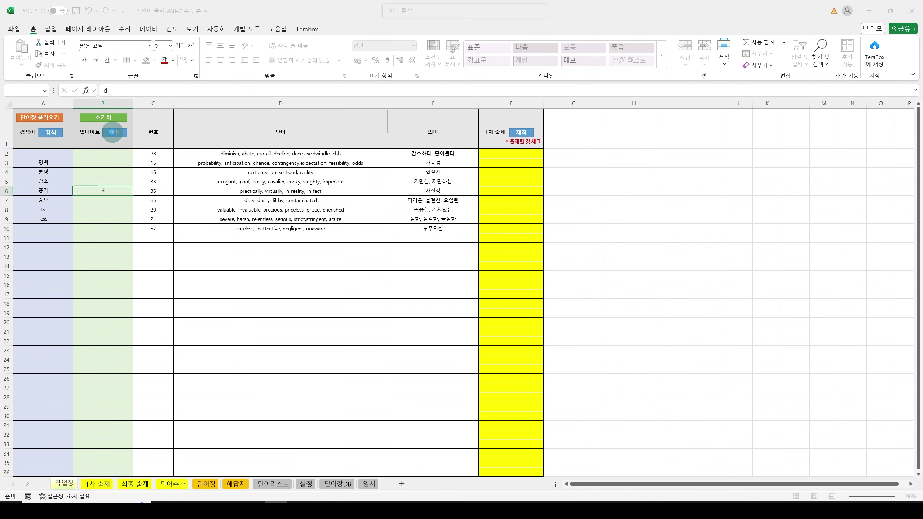
Step: Check row 10's meaning and synonym entry, then type s in B9
{"action": "left_click", "coordinate": [475, 285]}
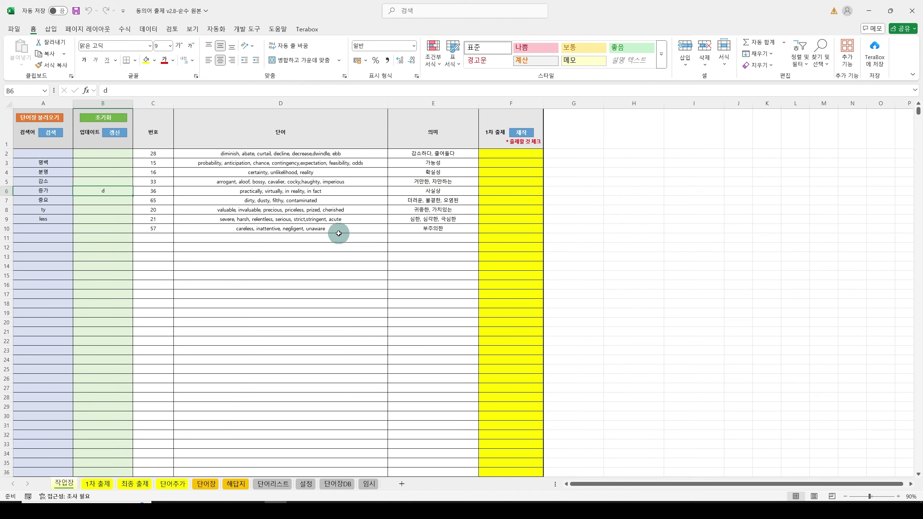
{"action": "left_click", "coordinate": [451, 228]}
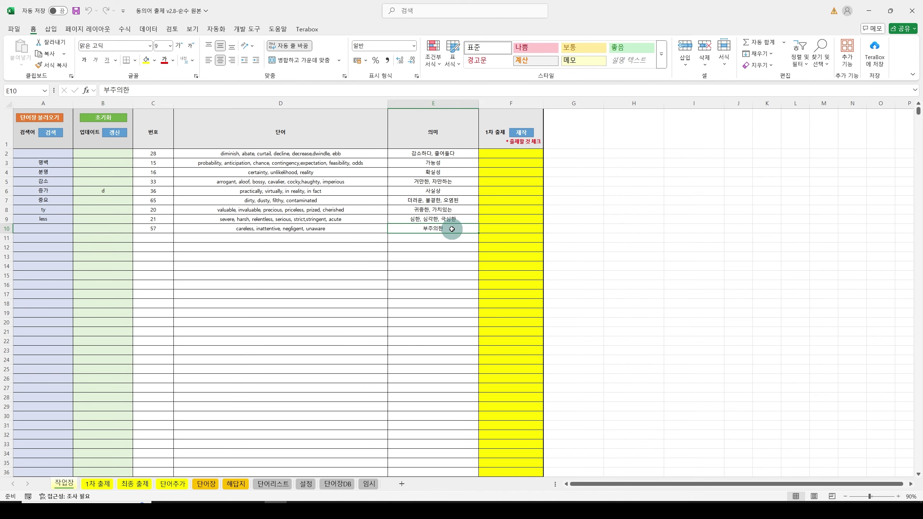
{"action": "left_click", "coordinate": [330, 227]}
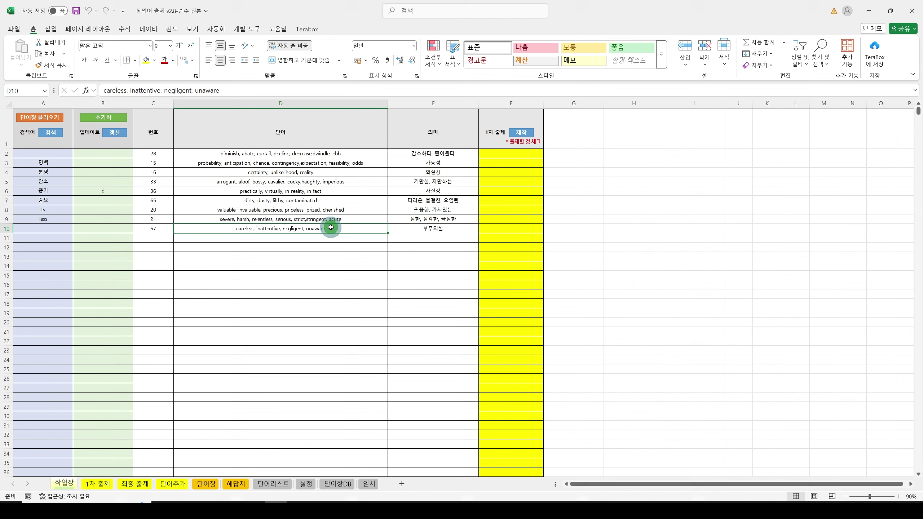
{"action": "left_click", "coordinate": [109, 220]}
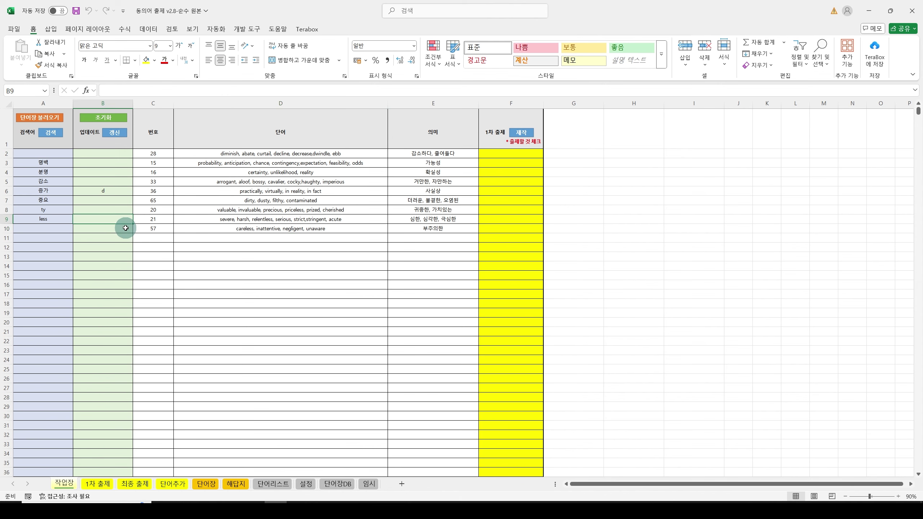
{"action": "type", "text": "s"}
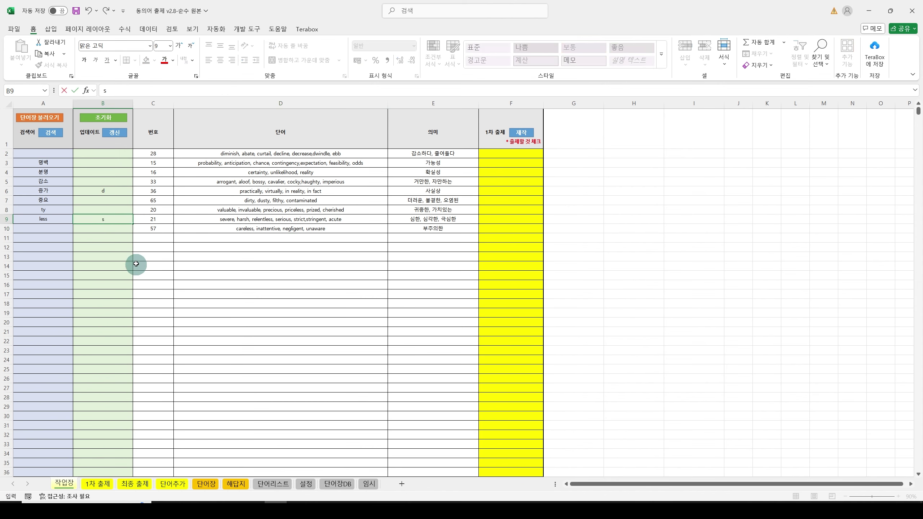
Step: Clear the marks in B6:B9 and run 갱신 again
{"action": "mouse_move", "coordinate": [153, 153]}
{"action": "left_mouse_down"}
{"action": "mouse_move", "coordinate": [153, 228]}
{"action": "mouse_move", "coordinate": [153, 155]}
{"action": "left_mouse_up"}
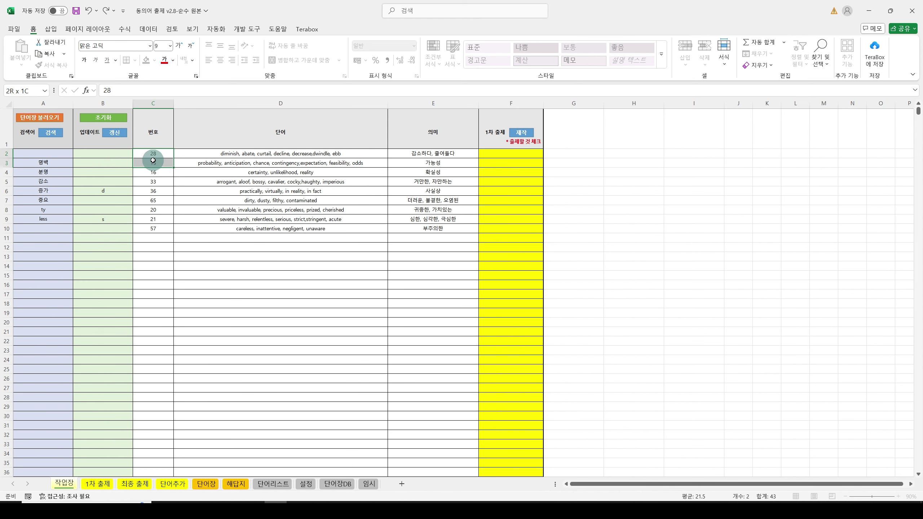
{"action": "left_click_drag", "start_coordinate": [105, 189], "coordinate": [102, 220]}
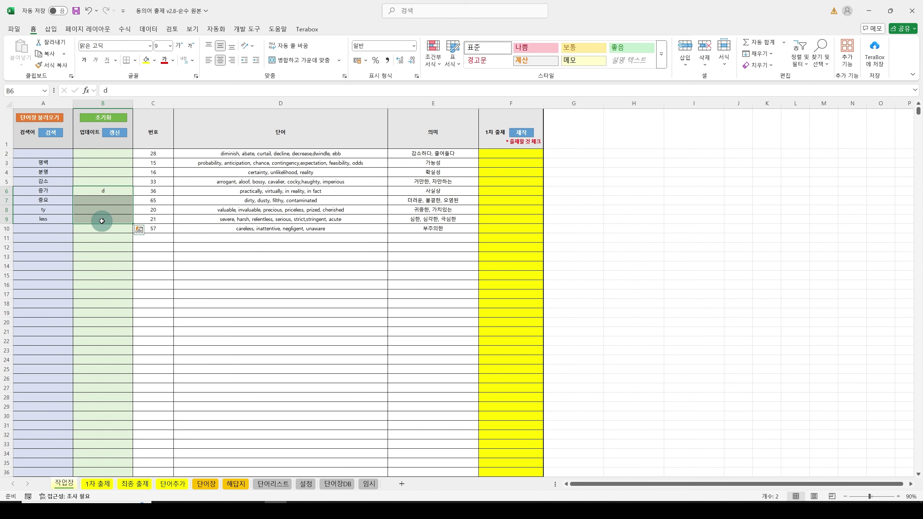
{"action": "key", "text": "Delete"}
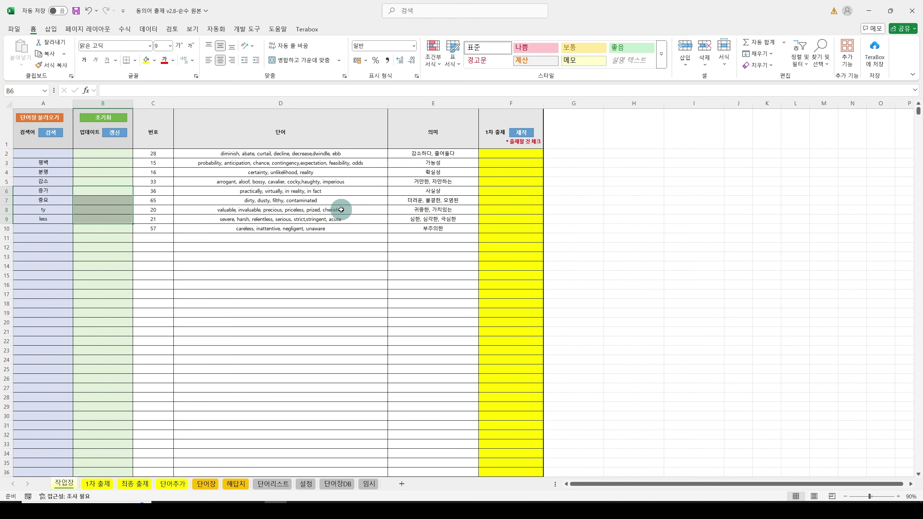
{"action": "left_click", "coordinate": [122, 132]}
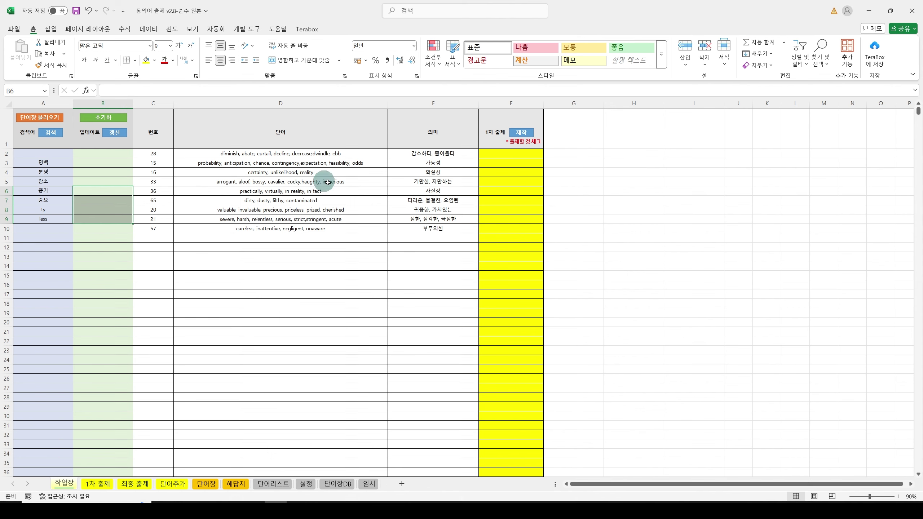
{"action": "left_click", "coordinate": [449, 172]}
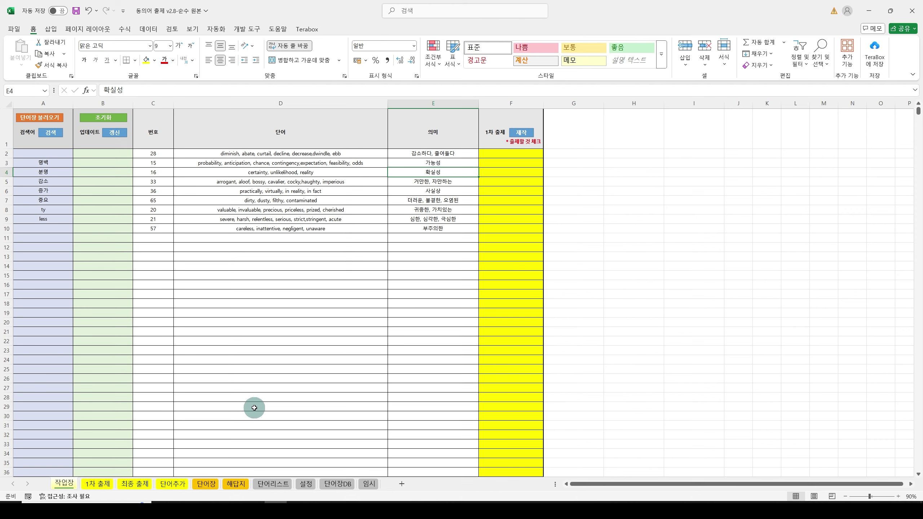
Step: On the 단어추가 sheet, choose 동의어 DB.xlsx as the word-list file in D2
{"action": "left_click", "coordinate": [172, 483]}
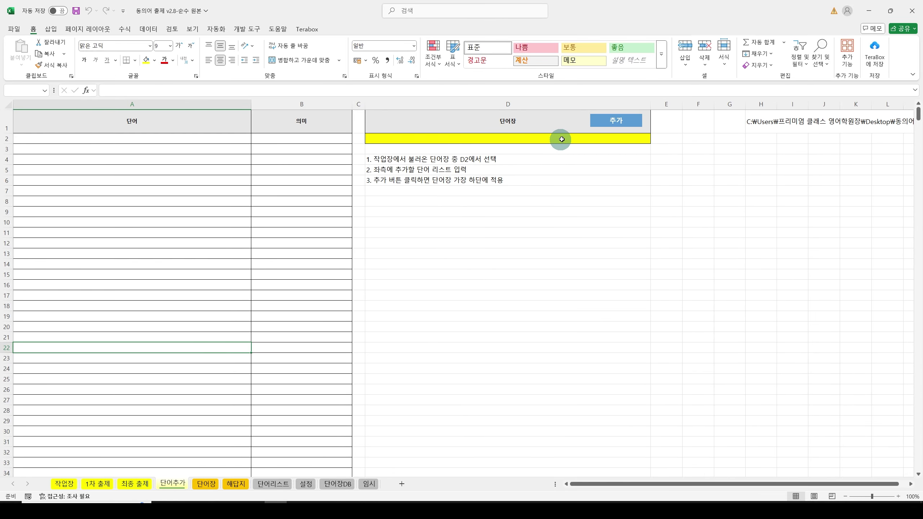
{"action": "left_click", "coordinate": [642, 139]}
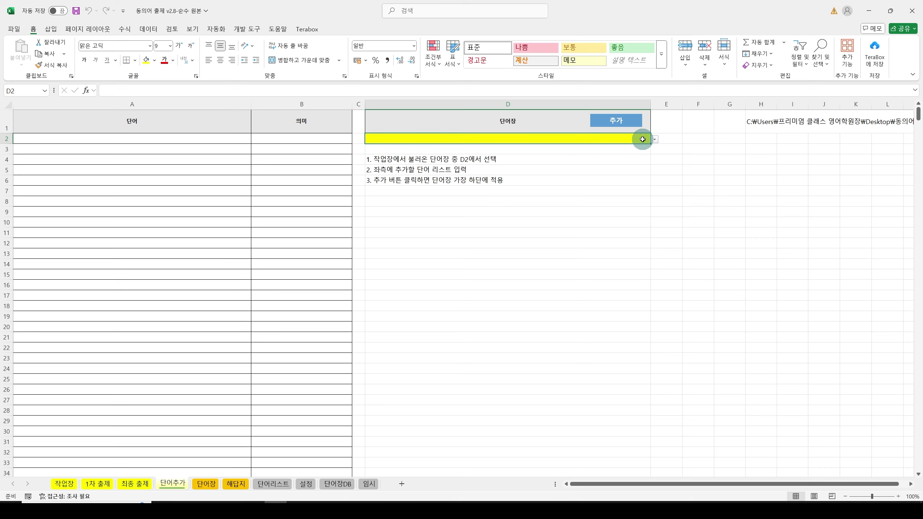
{"action": "left_click", "coordinate": [655, 140]}
{"action": "left_click", "coordinate": [640, 149]}
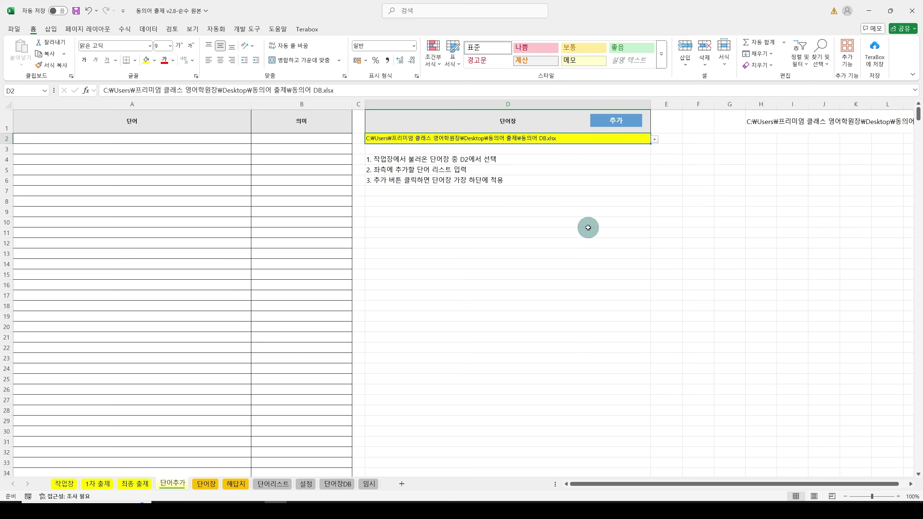
Step: Enter the word 'in reality' in A2 with meaning 사실상 in B2
{"action": "left_click", "coordinate": [154, 139]}
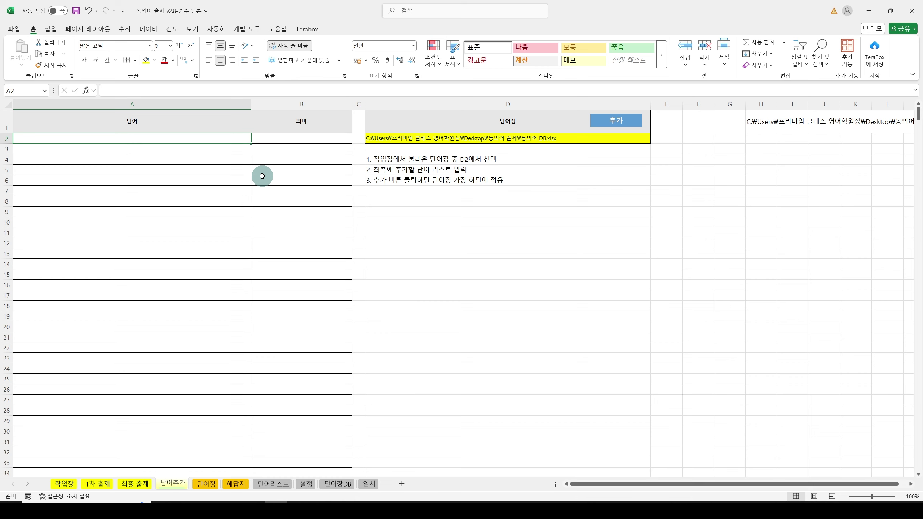
{"action": "type", "text": "ㅑ"}
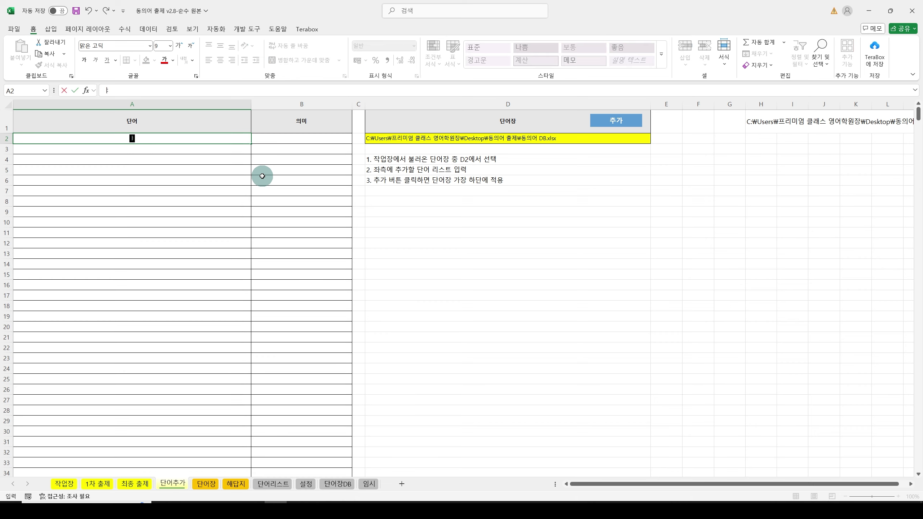
{"action": "type", "text": "n reality"}
{"action": "key", "text": "Tab"}
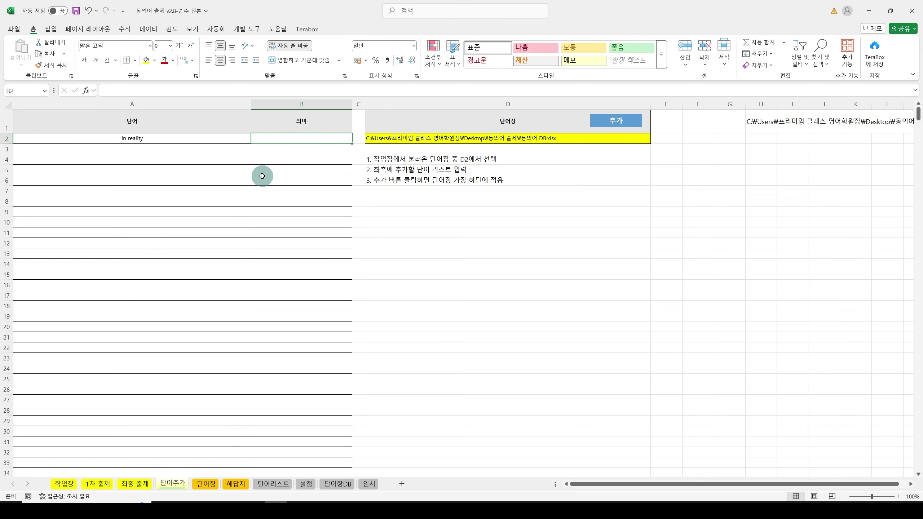
{"action": "type", "text": "삿"}
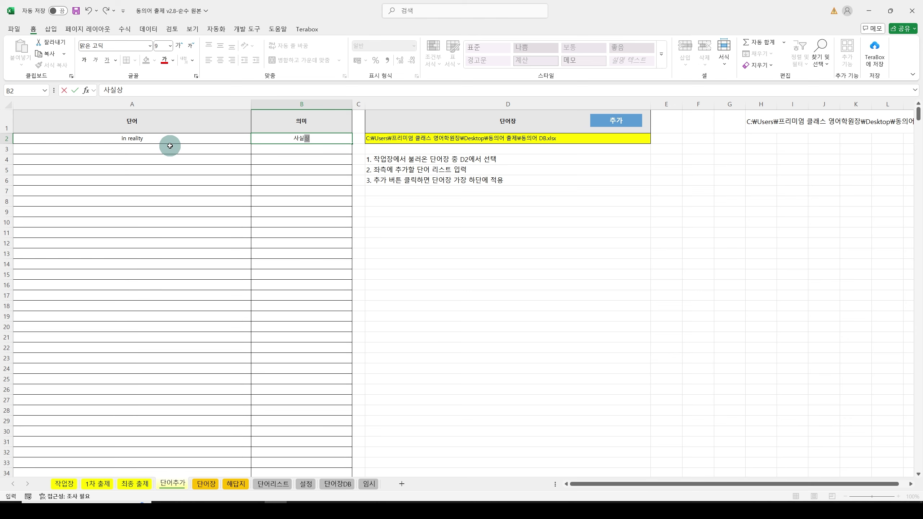
Step: Switch to 작업장 and select B6, glance at 단어추가, then return to 작업장
{"action": "left_click", "coordinate": [64, 483]}
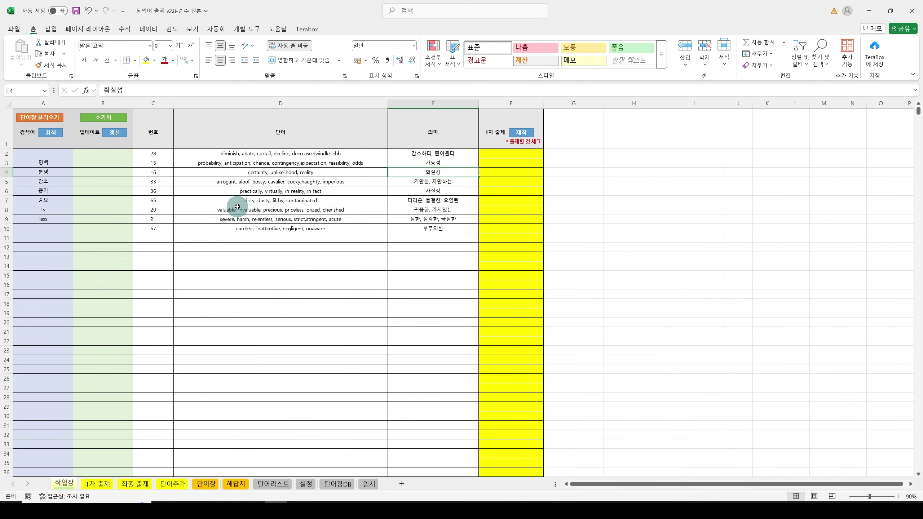
{"action": "left_click", "coordinate": [107, 191]}
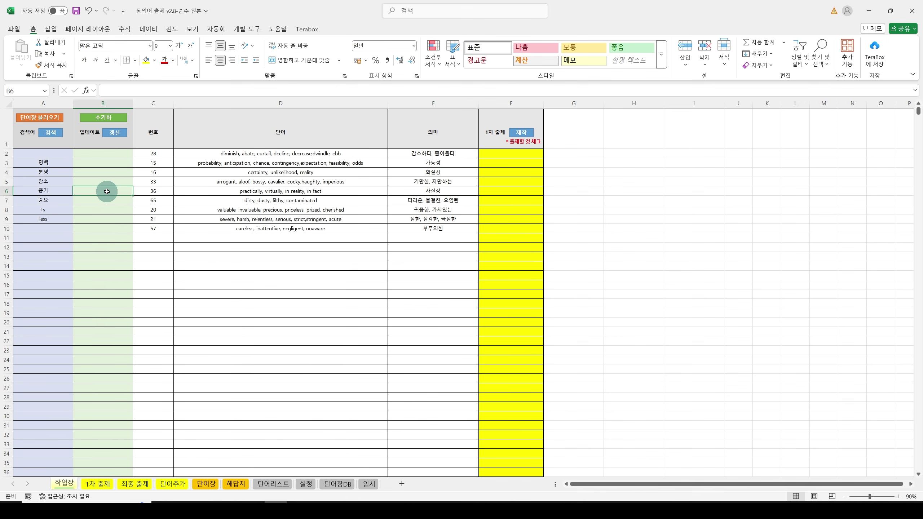
{"action": "left_click", "coordinate": [173, 484]}
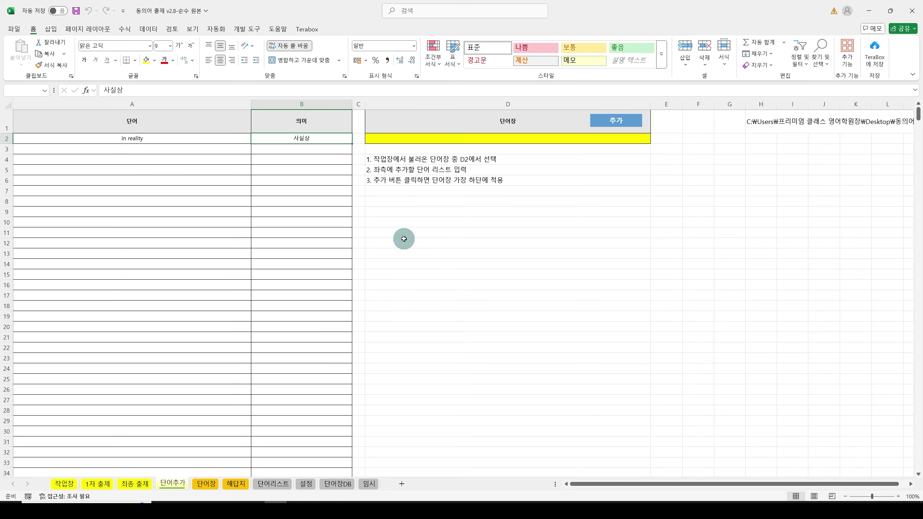
{"action": "left_click", "coordinate": [65, 484]}
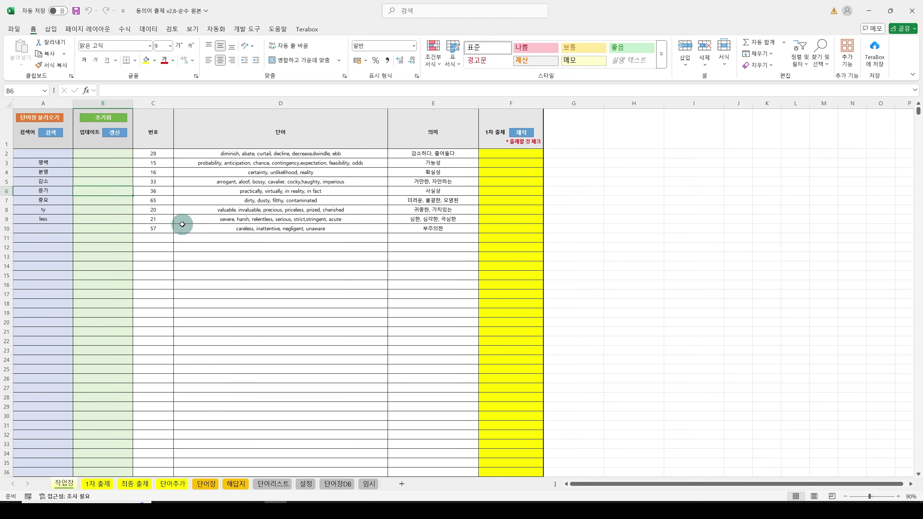